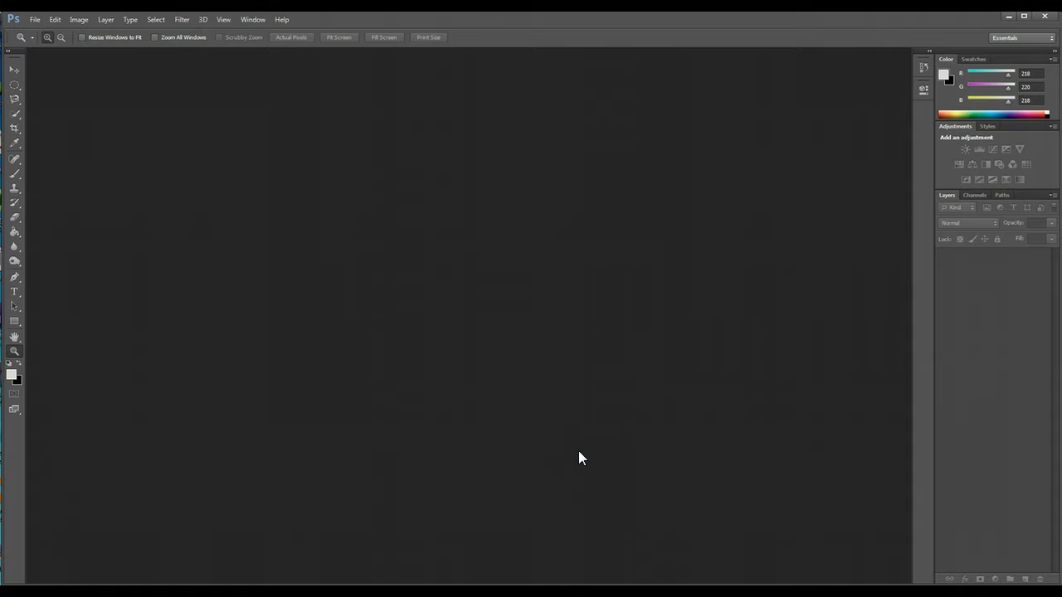
# - Open the recent raw portrait _1000230.RW2 through Camera Raw as a new document
pyautogui.click(36, 20)
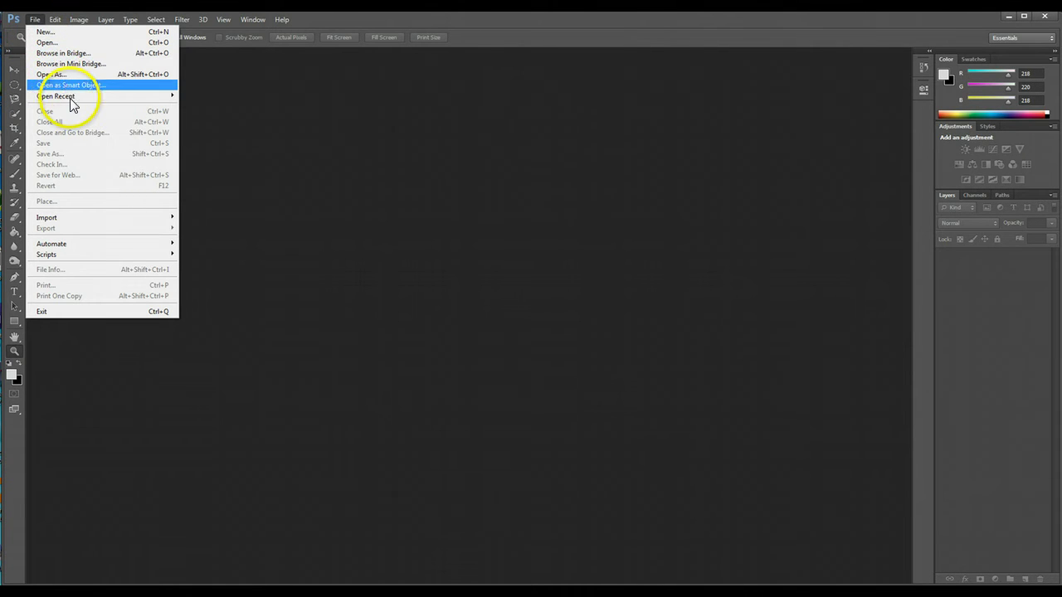
pyautogui.moveTo(172, 97)
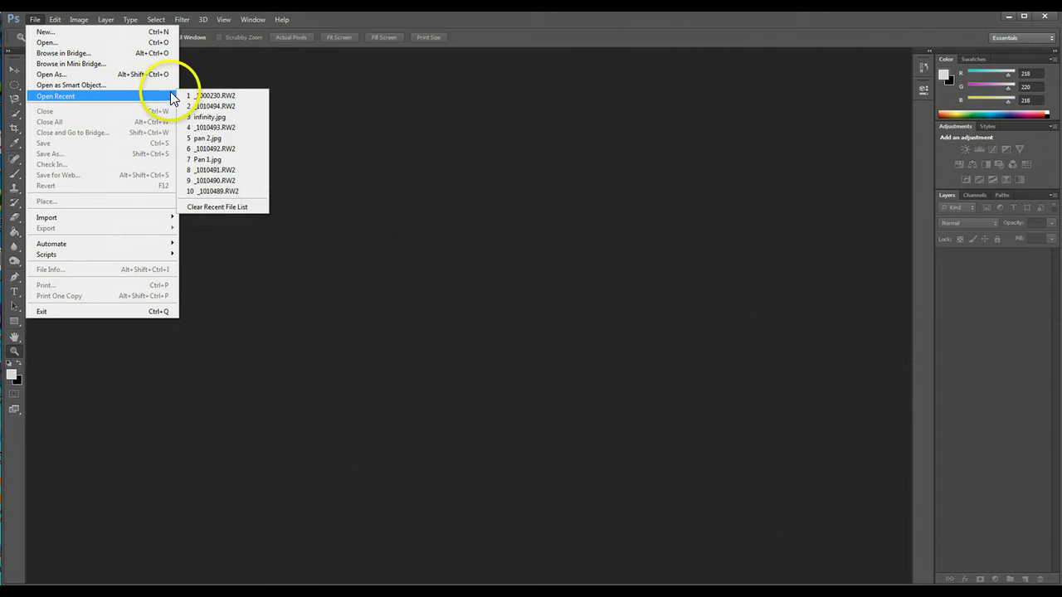
pyautogui.click(212, 98)
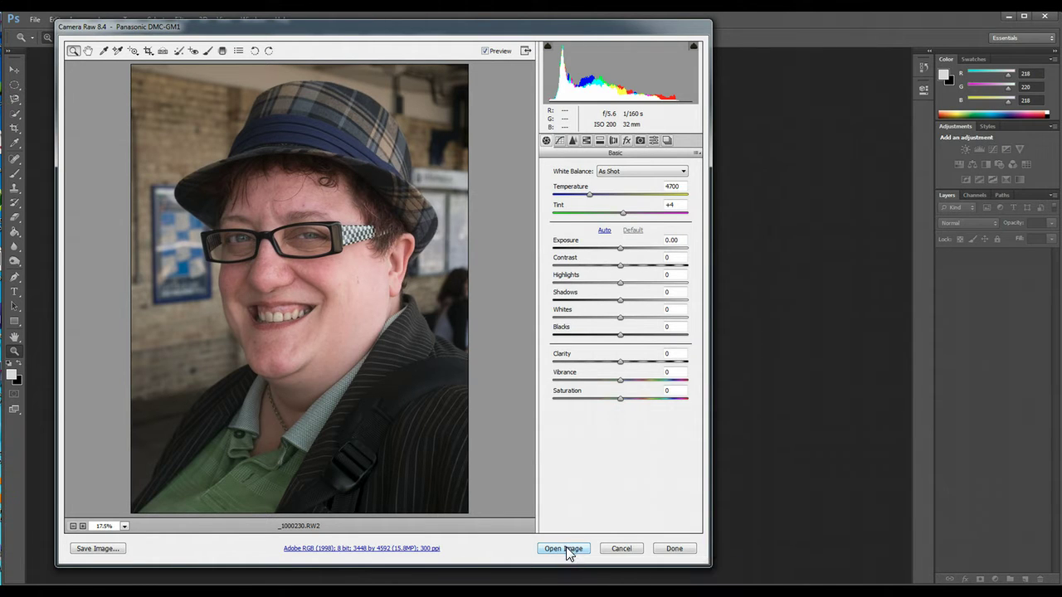
pyautogui.click(566, 548)
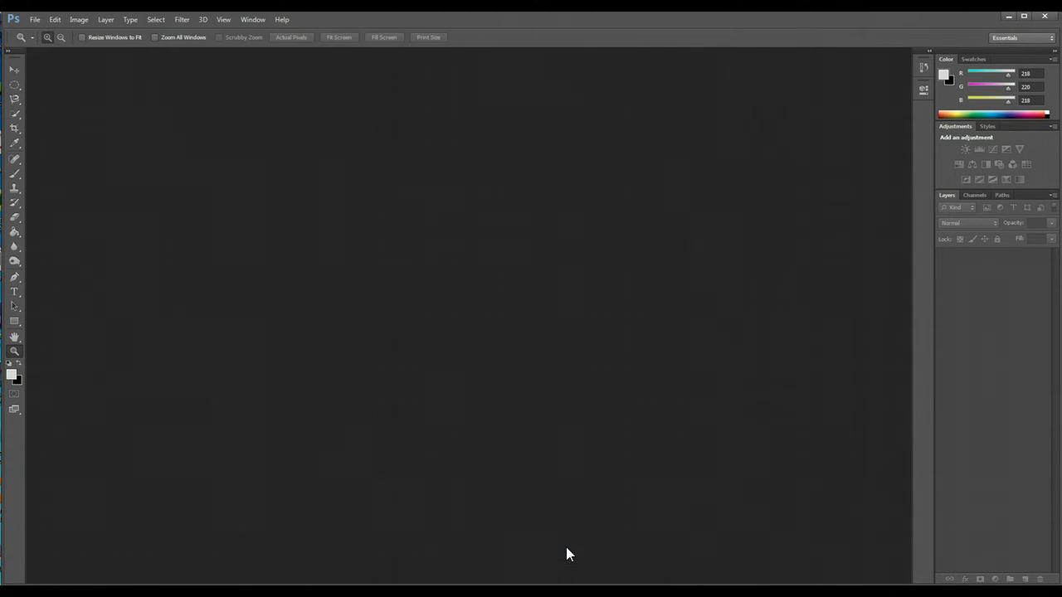
# - Fit the portrait on screen and duplicate the Background layer as Background copy
pyautogui.click(222, 21)
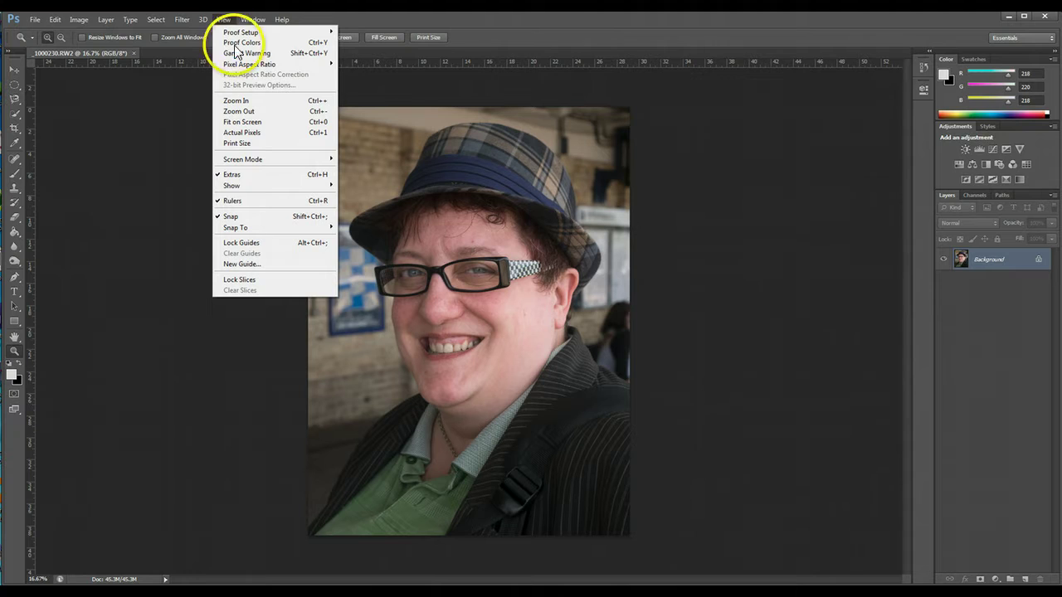
pyautogui.click(281, 125)
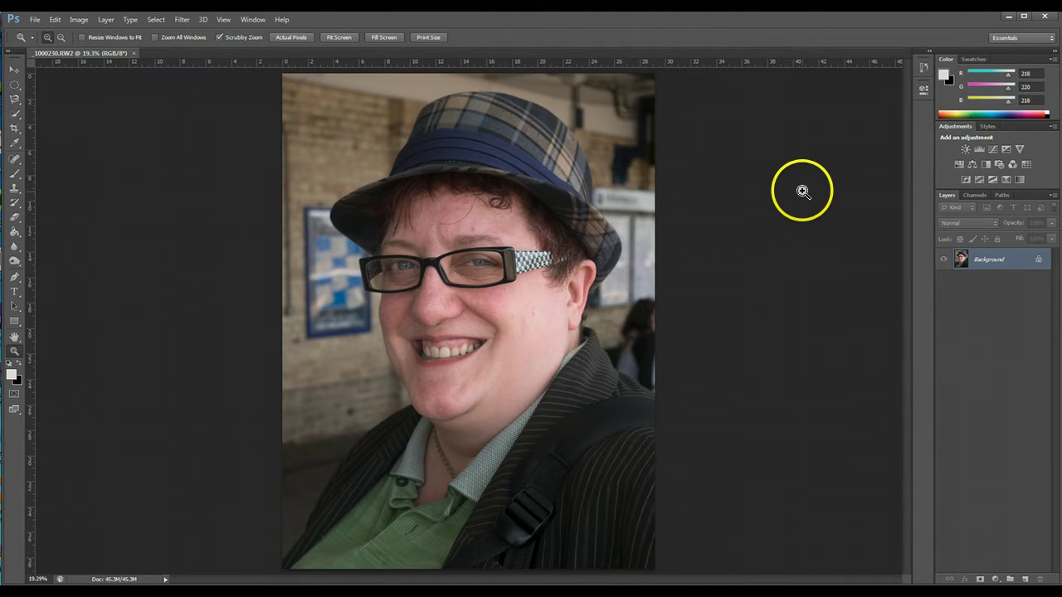
pyautogui.click(107, 19)
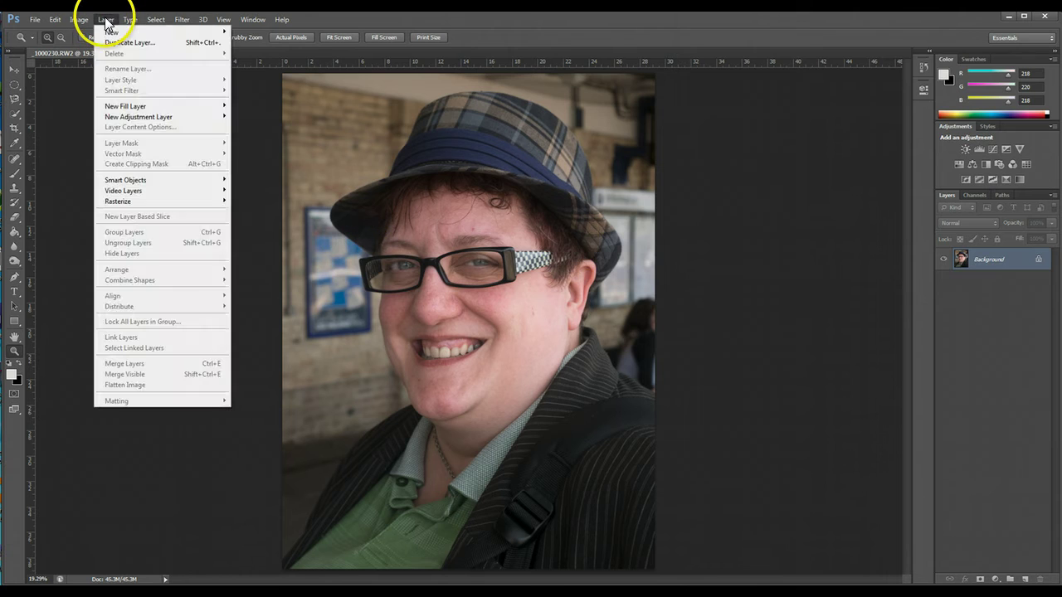
pyautogui.click(123, 45)
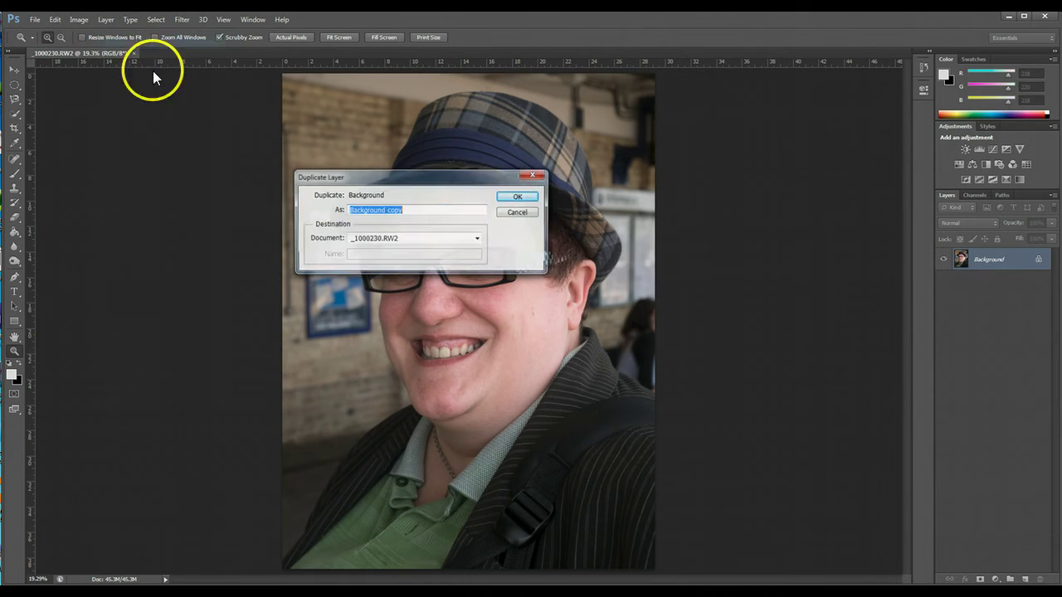
pyautogui.click(508, 201)
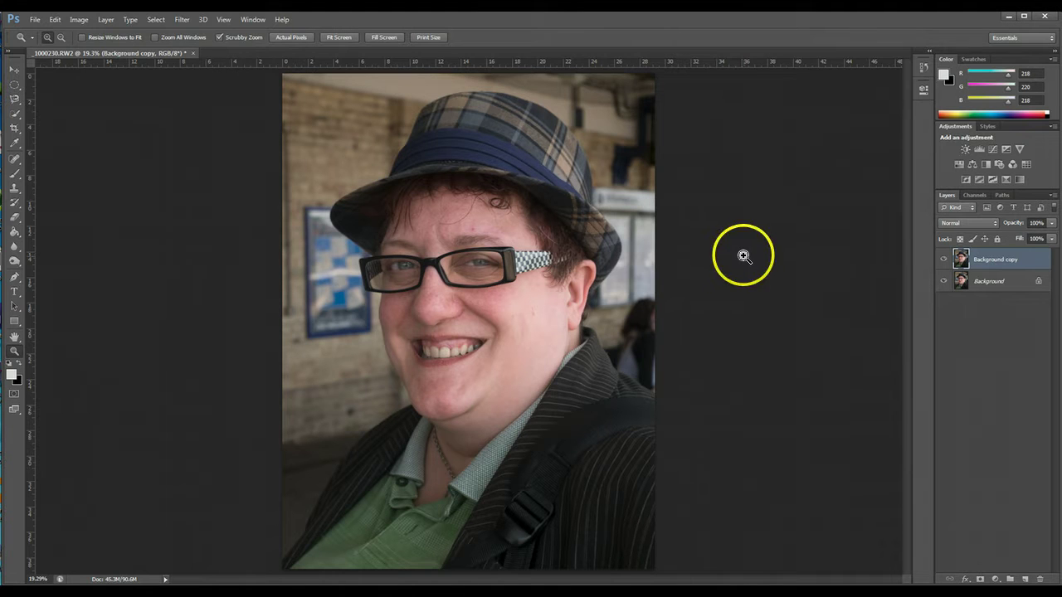
# - Launch Topaz Detail 3 from the Topaz Labs filters
pyautogui.click(181, 20)
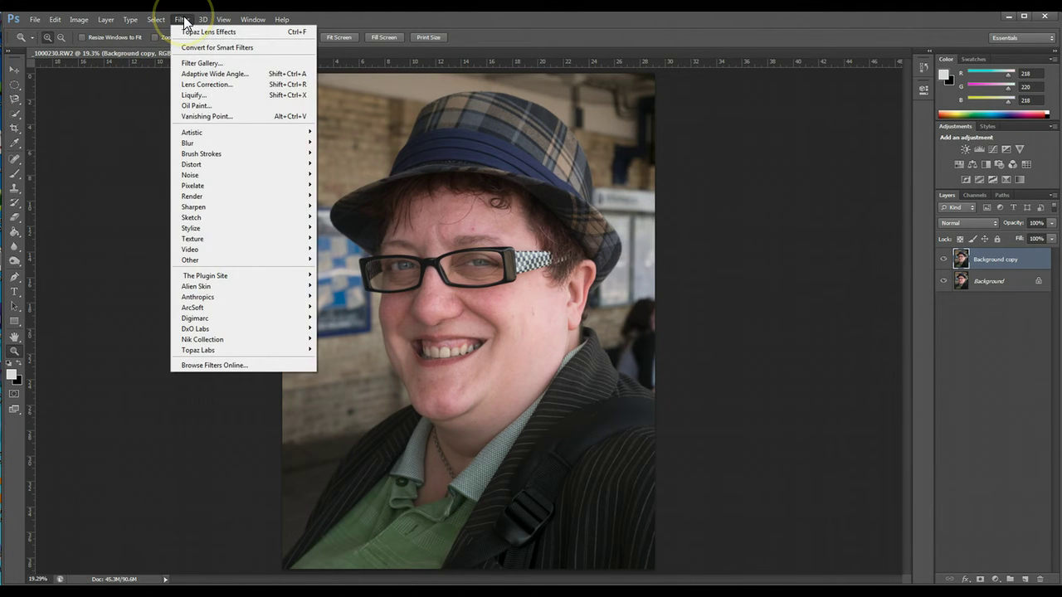
pyautogui.moveTo(259, 330)
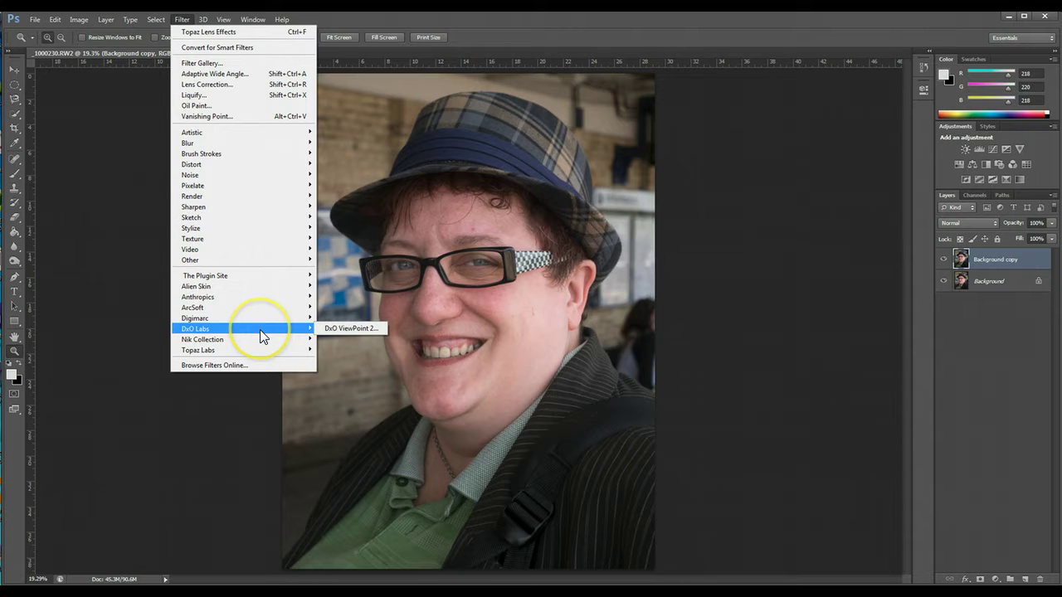
pyautogui.moveTo(263, 349)
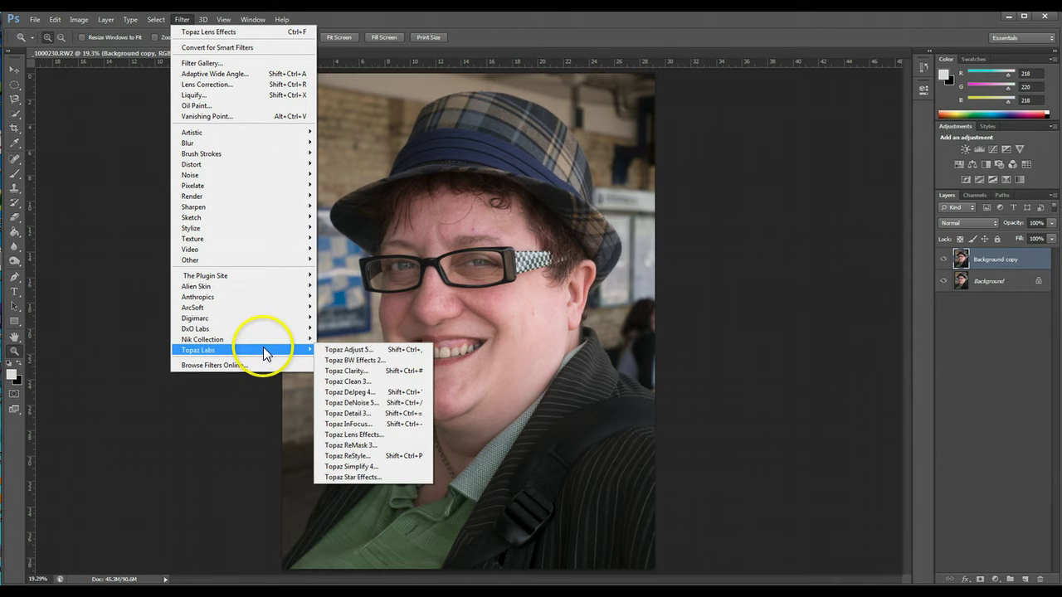
pyautogui.click(389, 413)
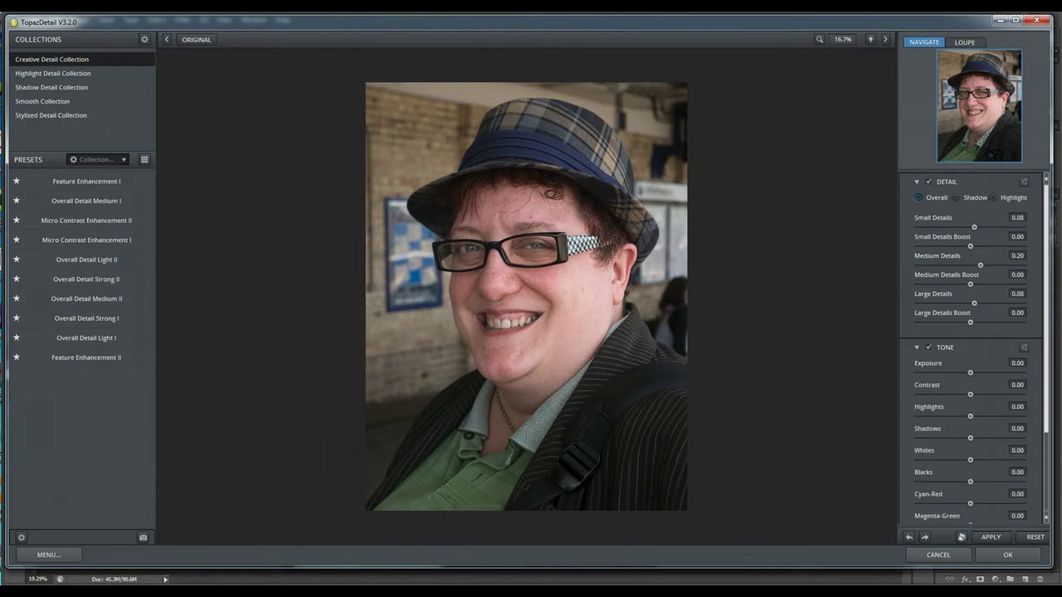
# - Reset Topaz Detail, apply Overall Detail Light II, compare with the original, and accept
pyautogui.click(1034, 536)
pyautogui.moveTo(107, 261)
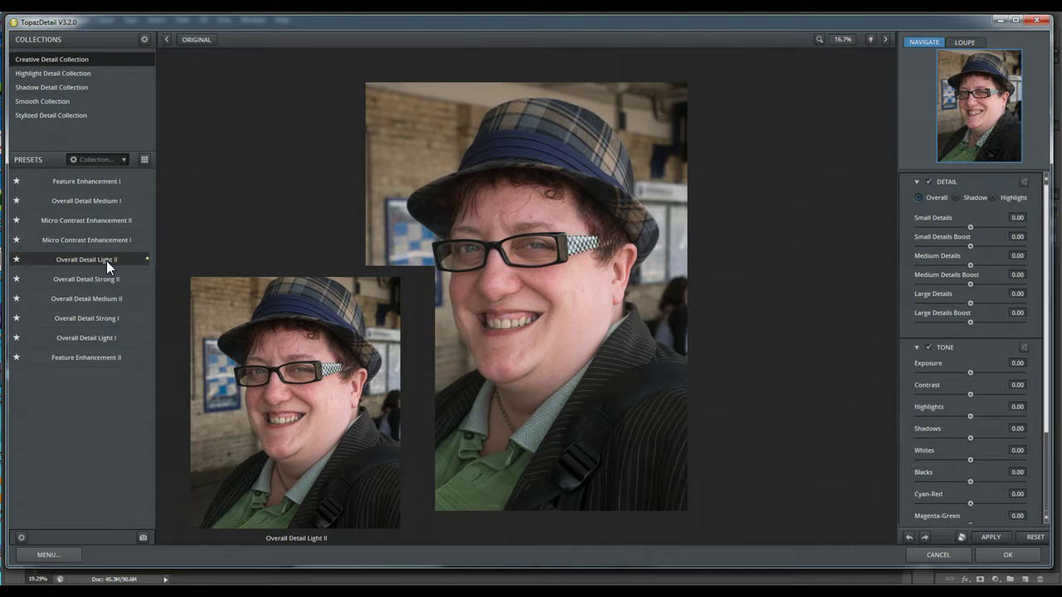
pyautogui.click(106, 260)
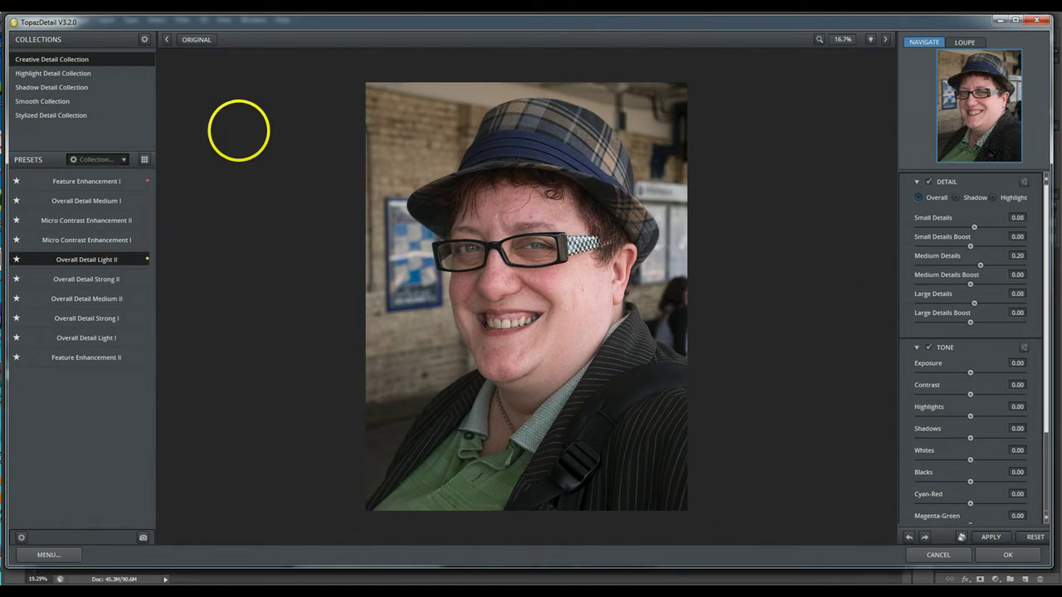
pyautogui.click(194, 39)
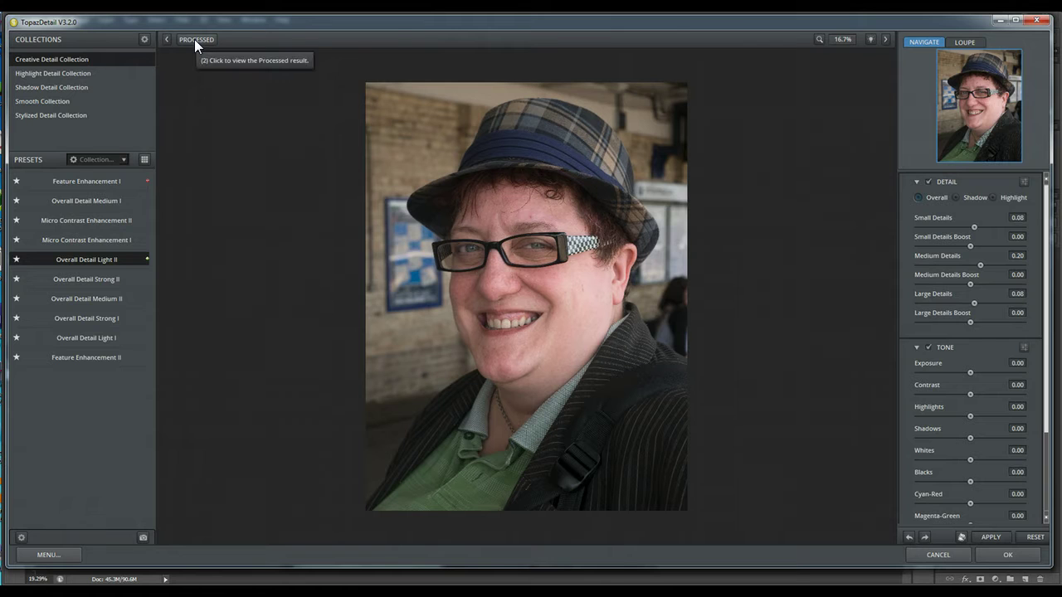
pyautogui.click(194, 39)
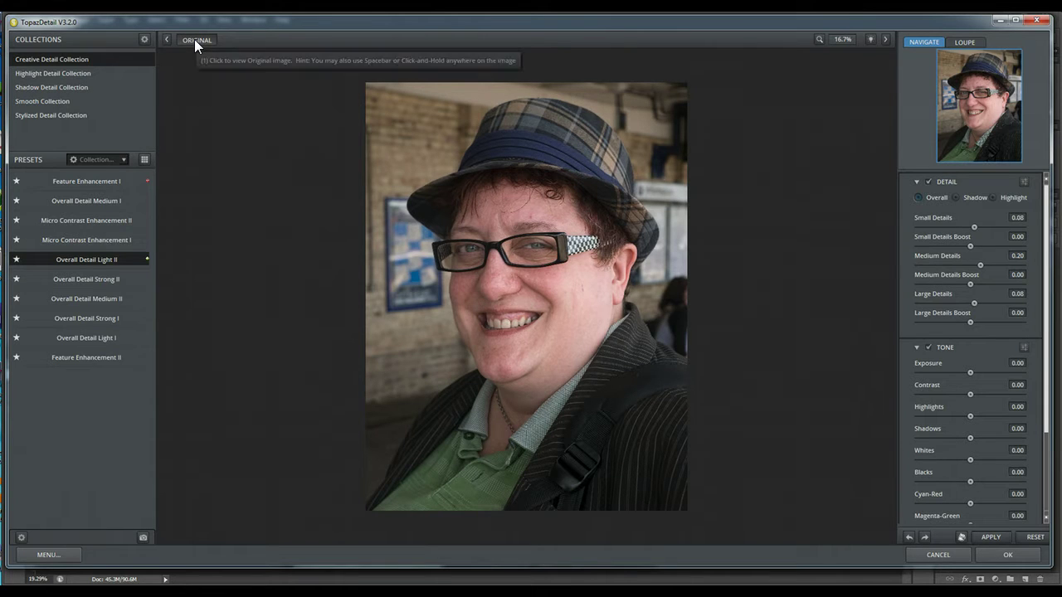
pyautogui.click(1024, 555)
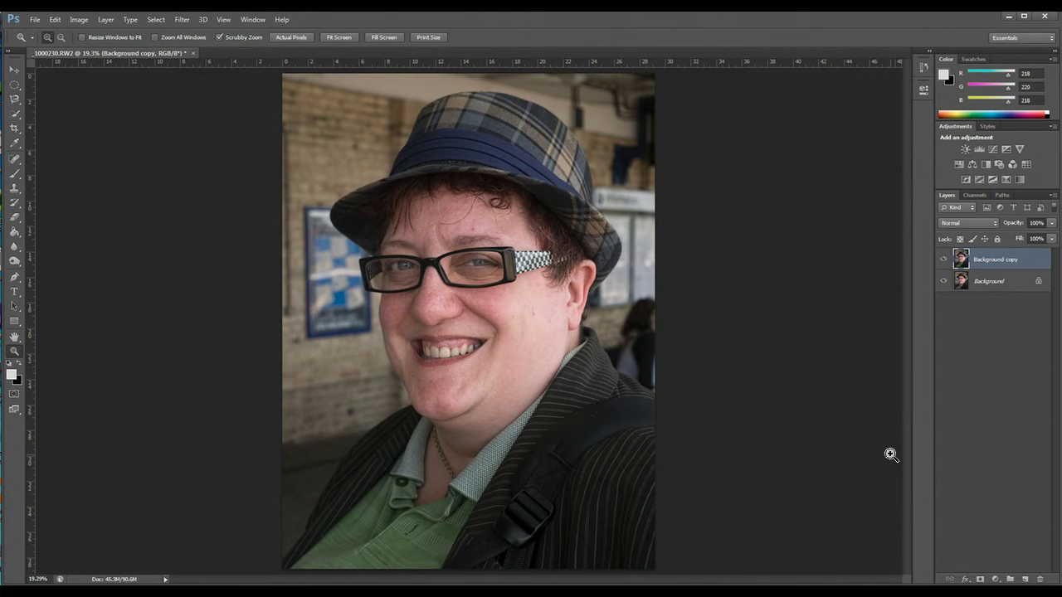
# - Duplicate the detail-enhanced layer as Background copy 2
pyautogui.click(108, 20)
pyautogui.click(124, 43)
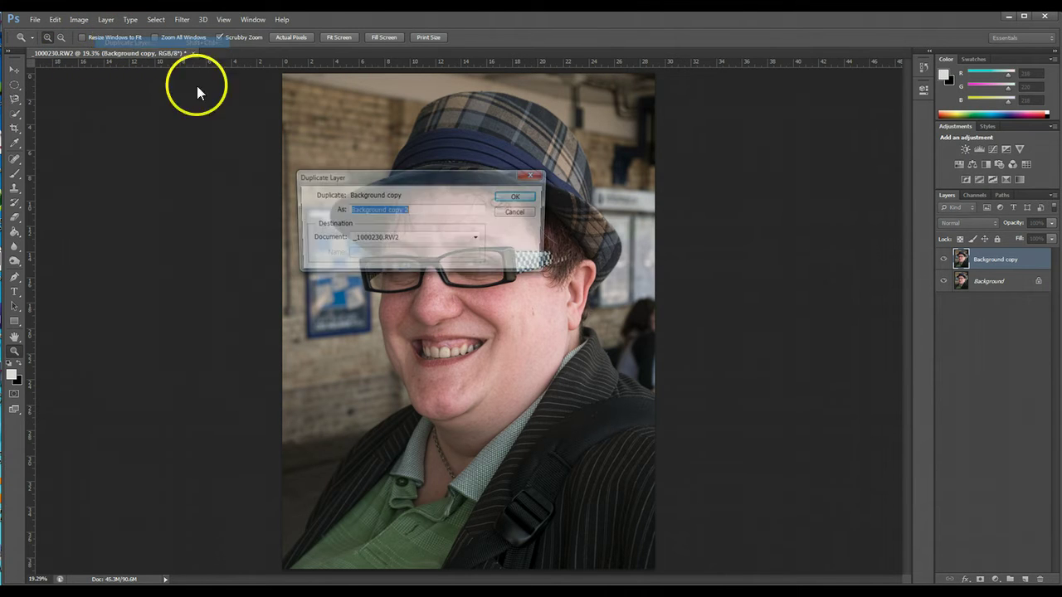
pyautogui.click(518, 196)
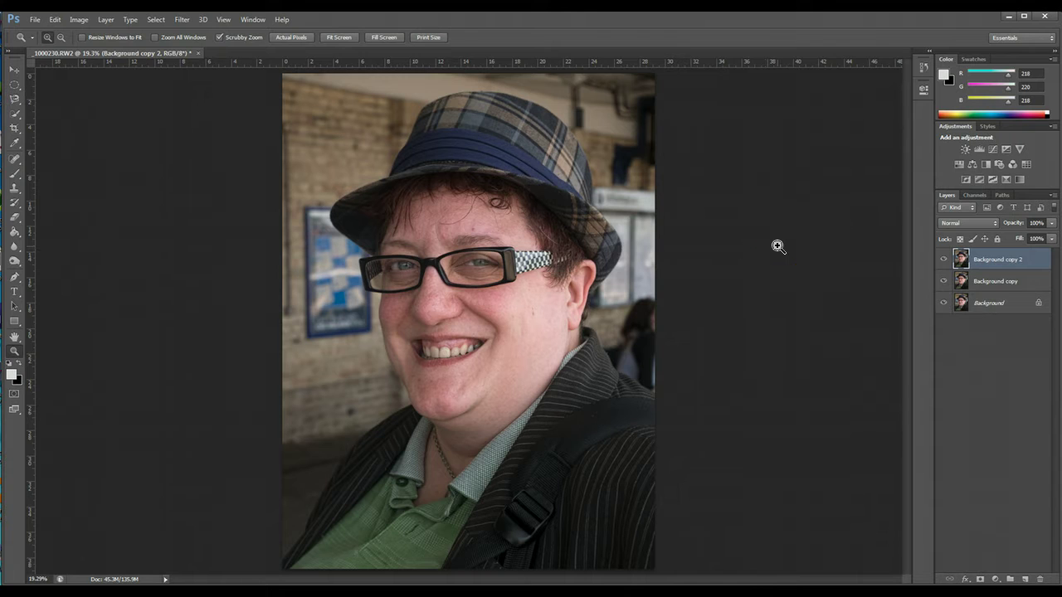
pyautogui.click(182, 19)
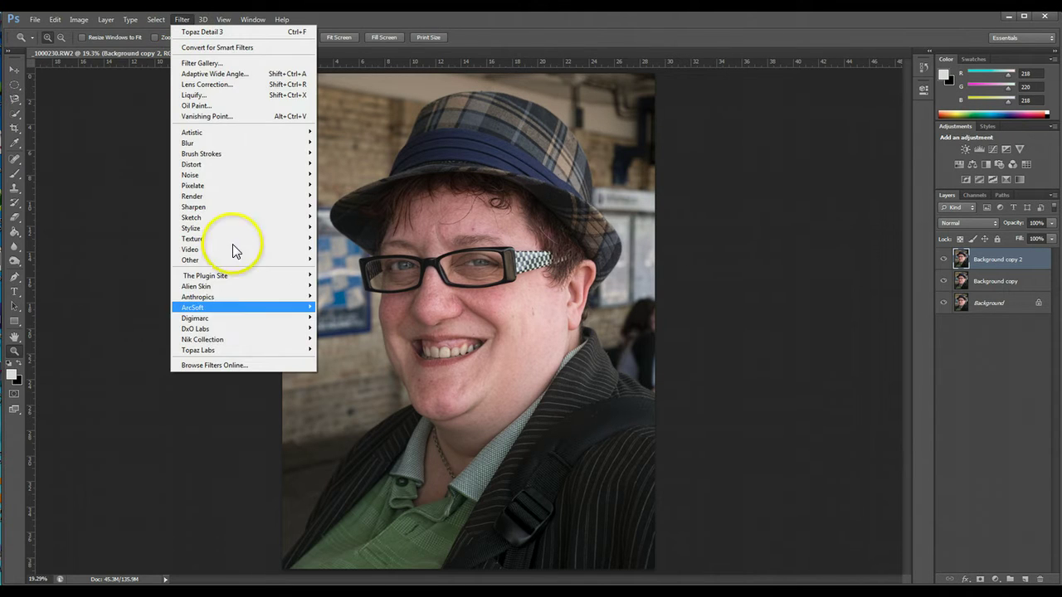
# - Launch Topaz Clarity and reset all its settings to zero
pyautogui.moveTo(274, 350)
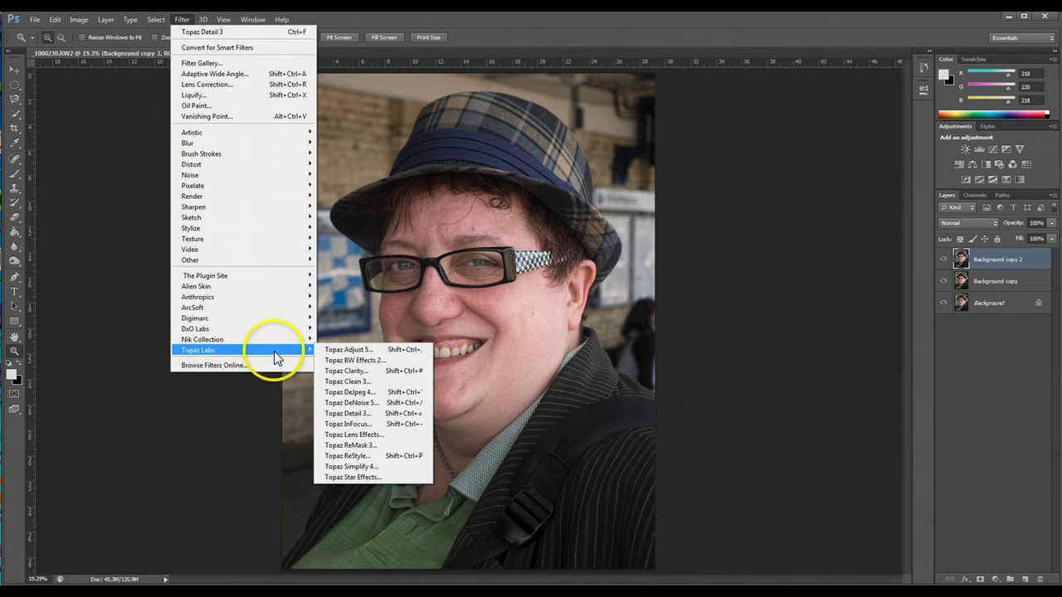
pyautogui.click(377, 371)
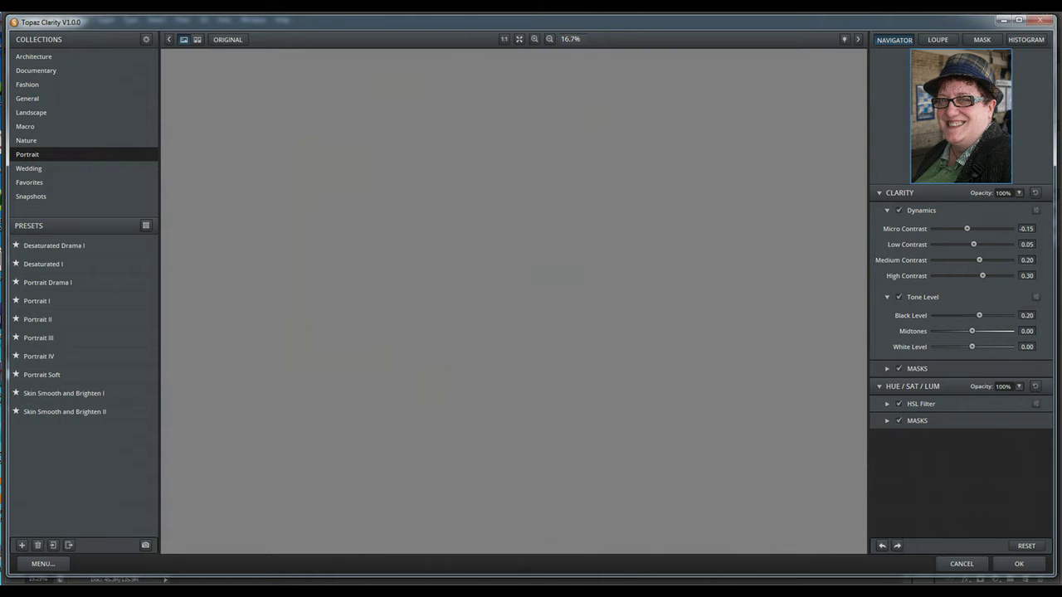
pyautogui.click(1028, 547)
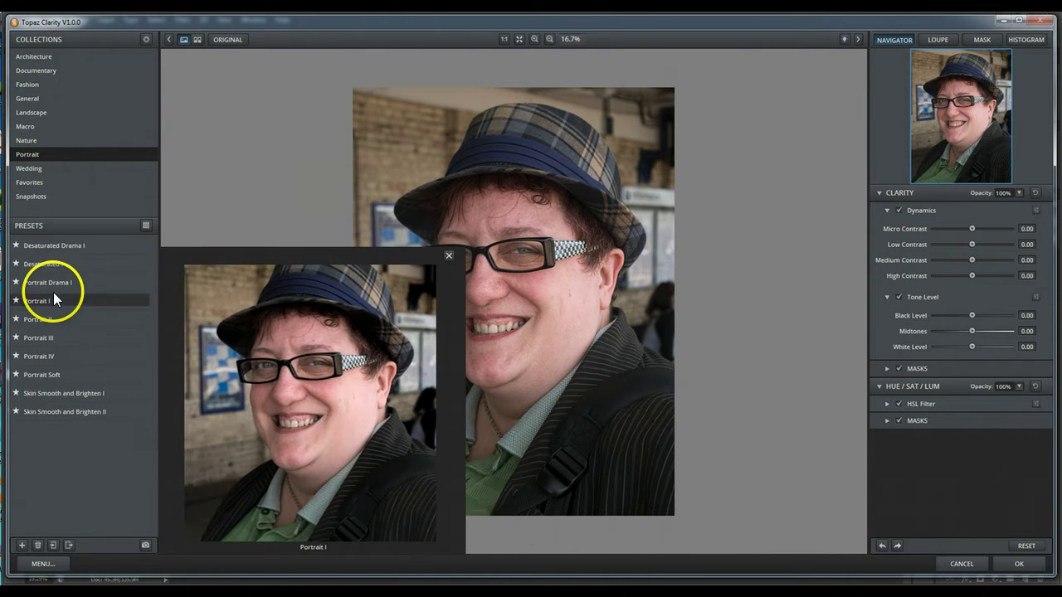
# - Apply the Portrait III preset over Portrait IV, compare original and processed, and accept
pyautogui.moveTo(58, 341)
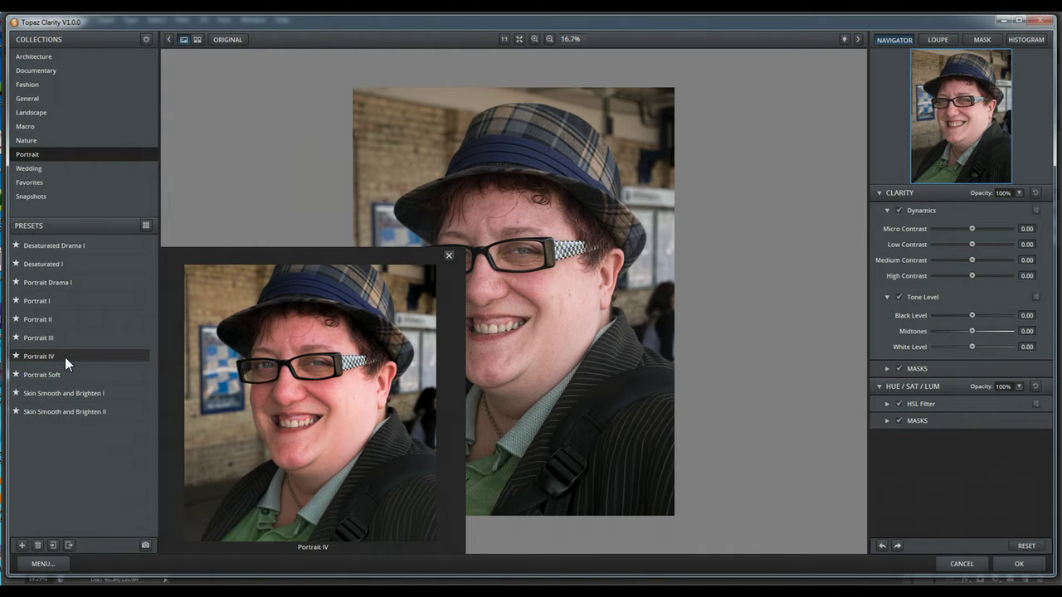
pyautogui.click(61, 342)
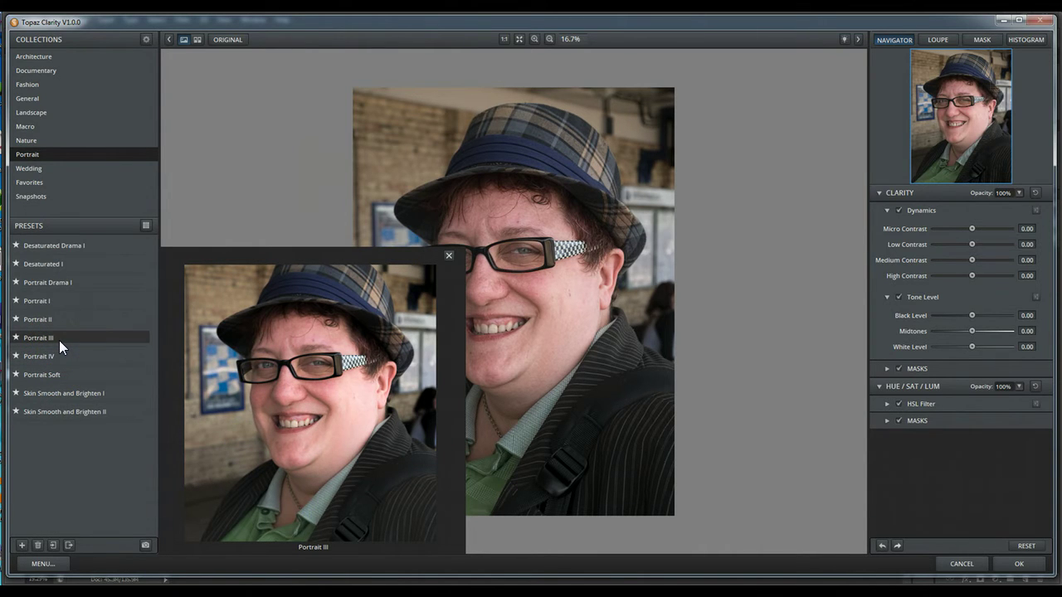
pyautogui.click(62, 355)
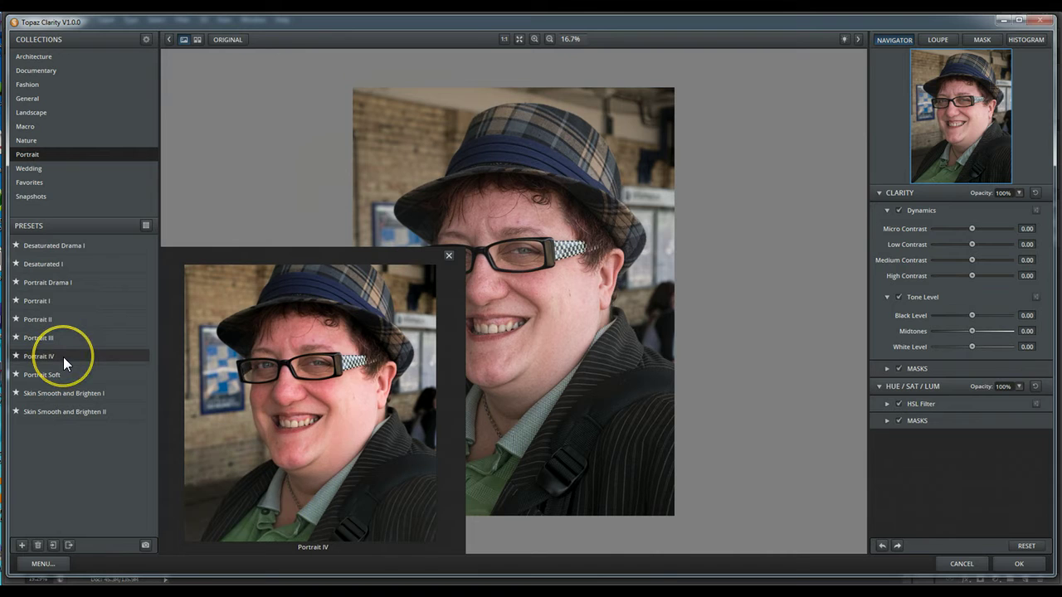
pyautogui.click(48, 339)
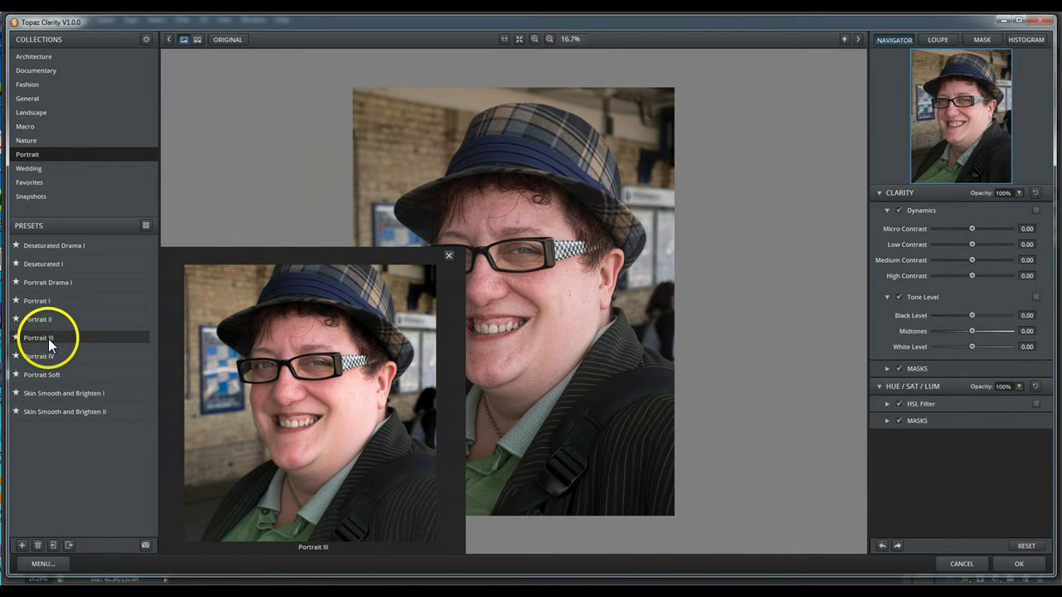
pyautogui.click(48, 339)
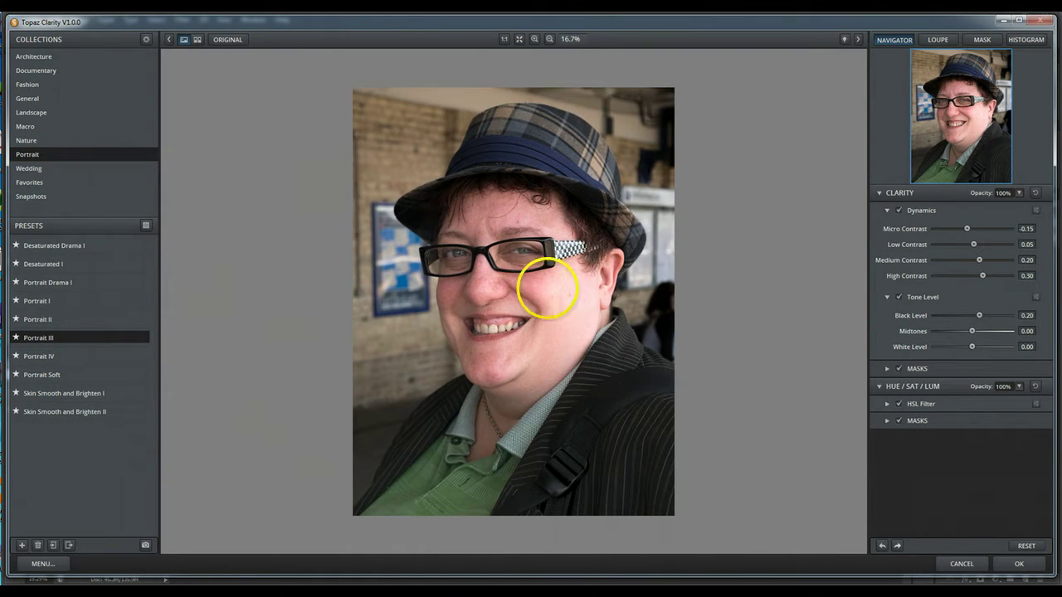
pyautogui.click(229, 43)
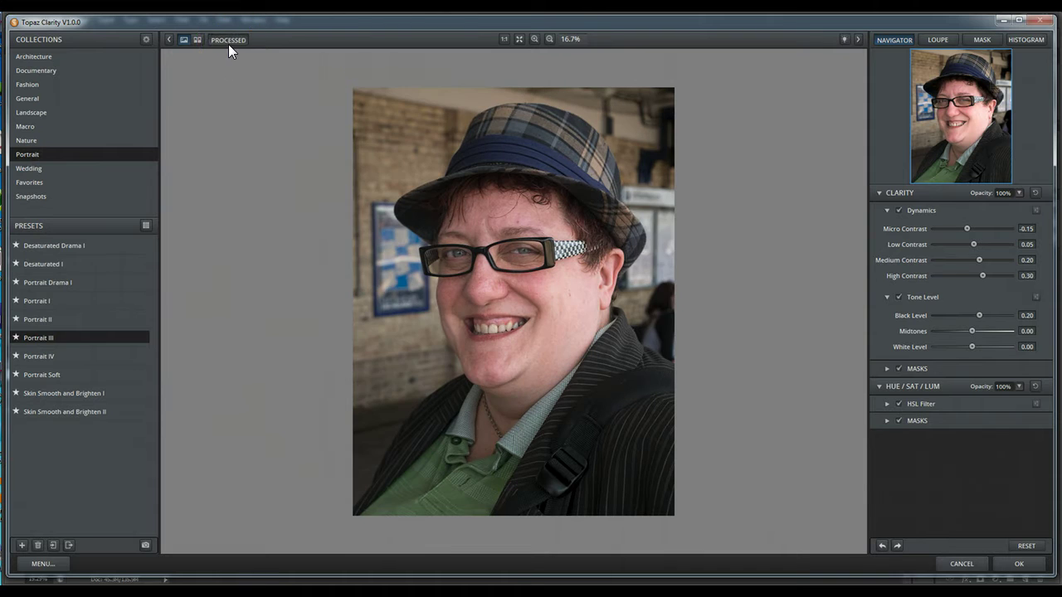
pyautogui.click(228, 44)
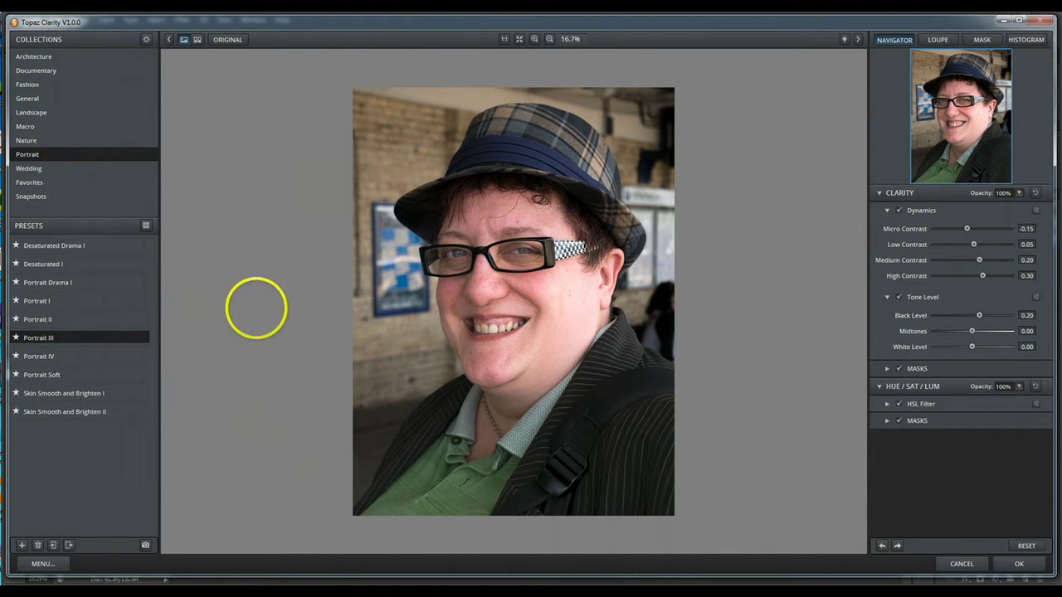
pyautogui.click(1027, 566)
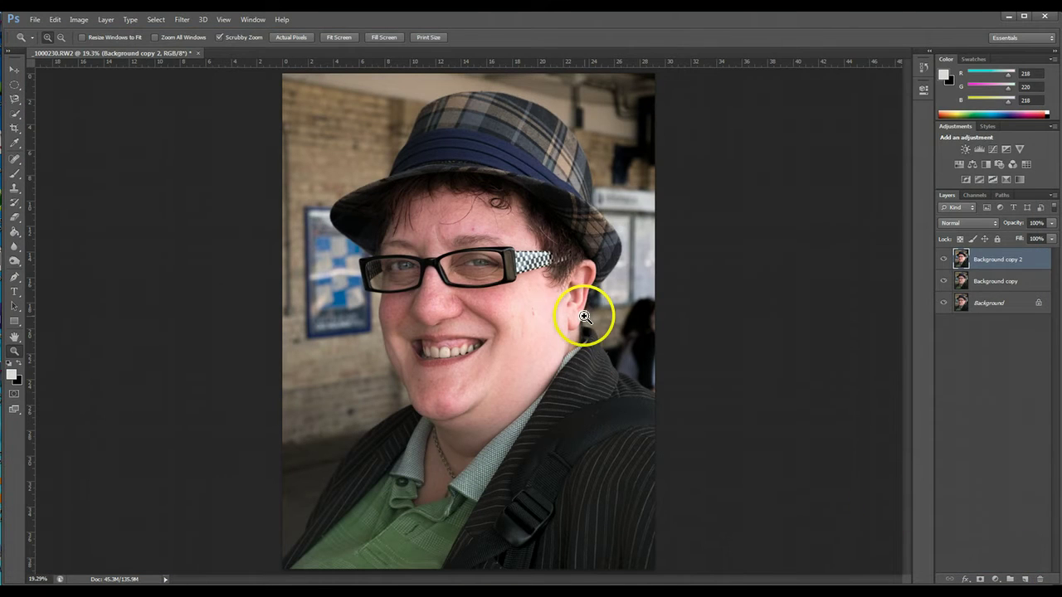
# - Duplicate the Clarity-processed layer as Background copy 3 for Topaz Lens Effects
pyautogui.click(106, 19)
pyautogui.click(131, 43)
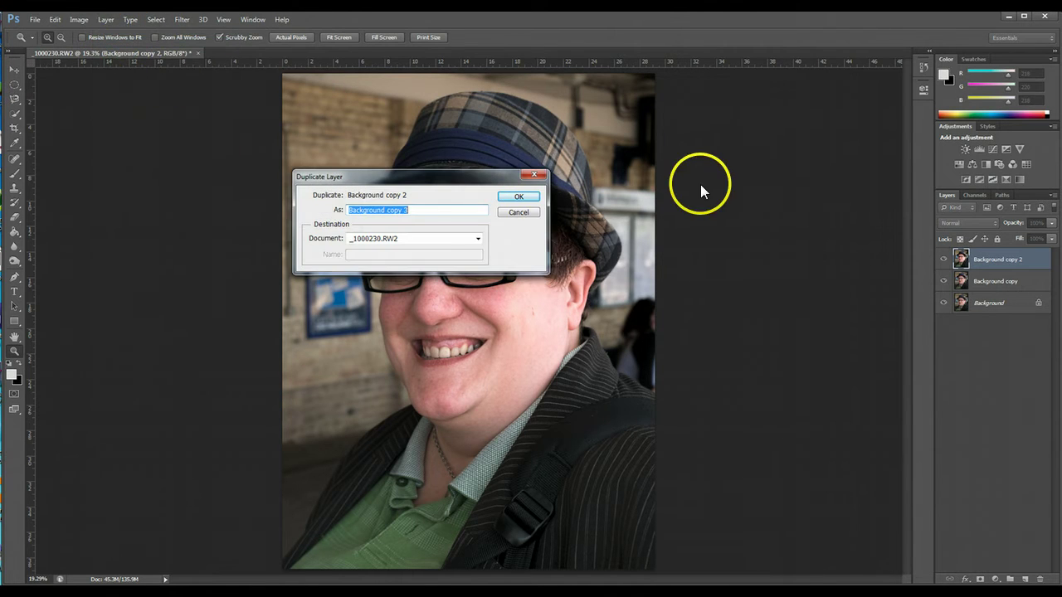
pyautogui.click(514, 190)
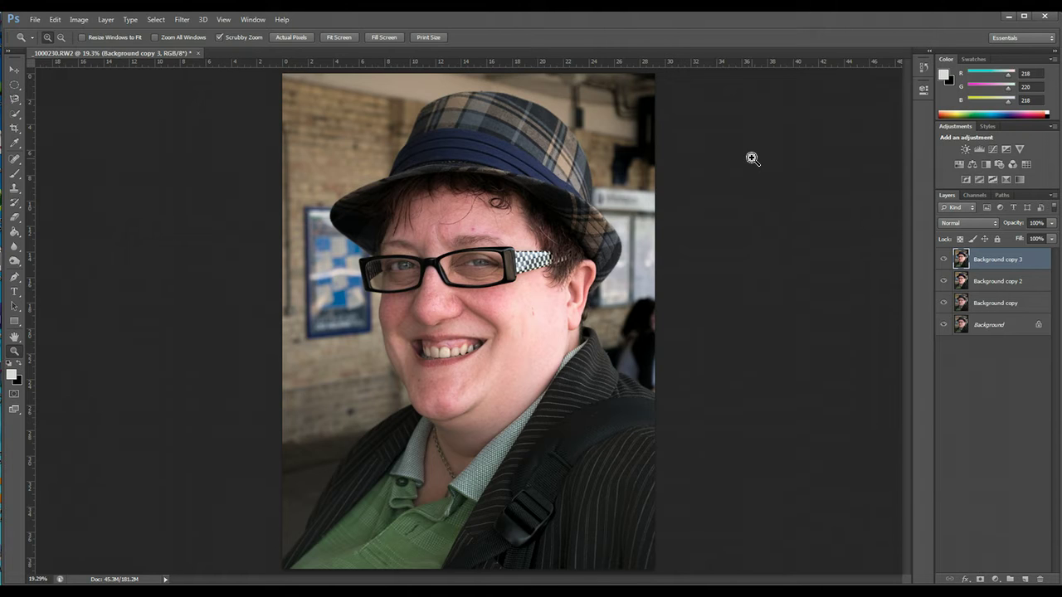
pyautogui.click(779, 174)
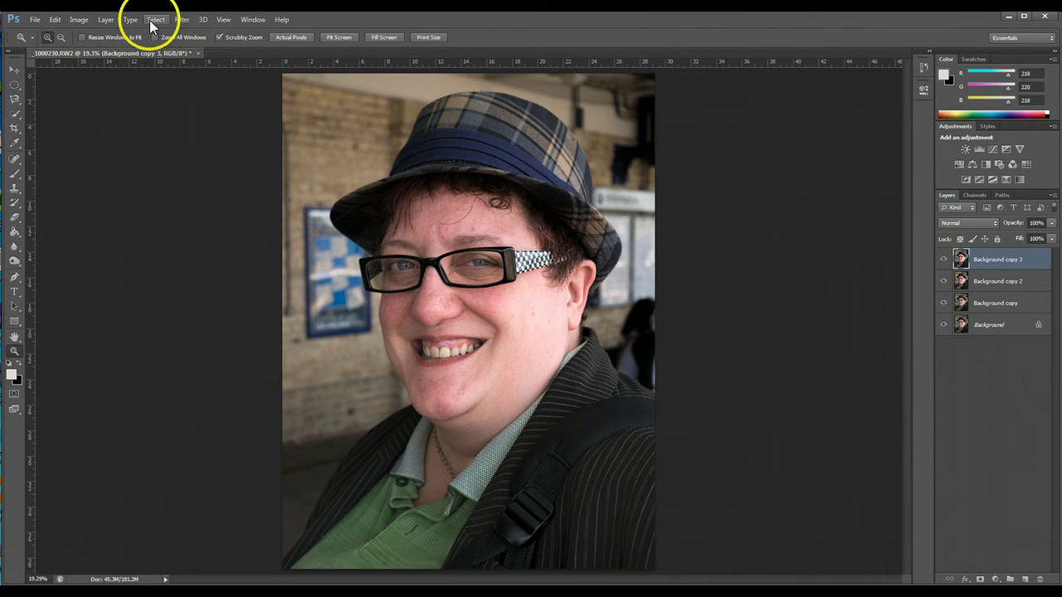
pyautogui.click(182, 21)
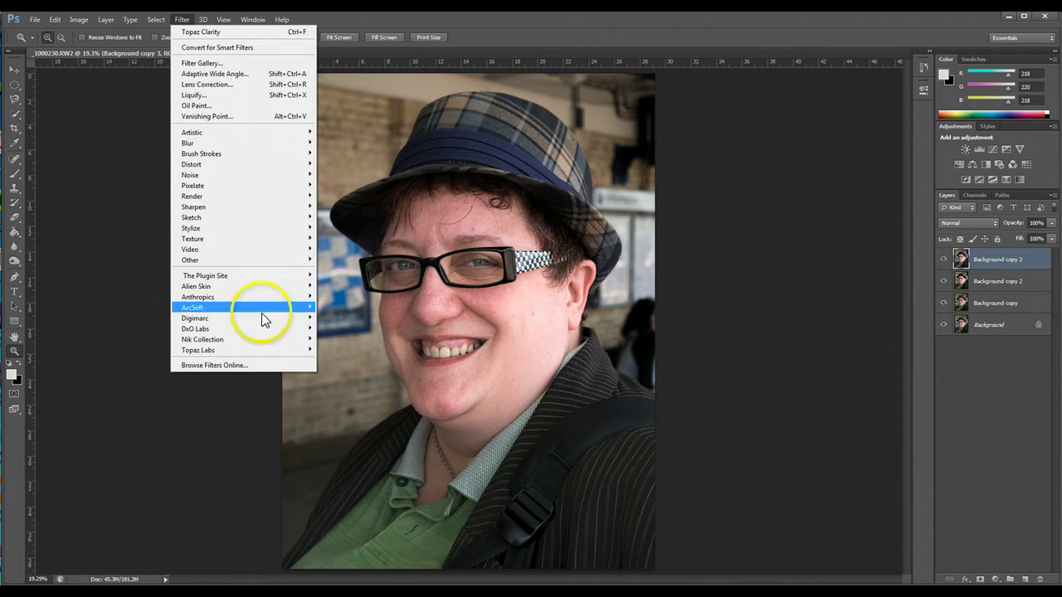
pyautogui.moveTo(279, 349)
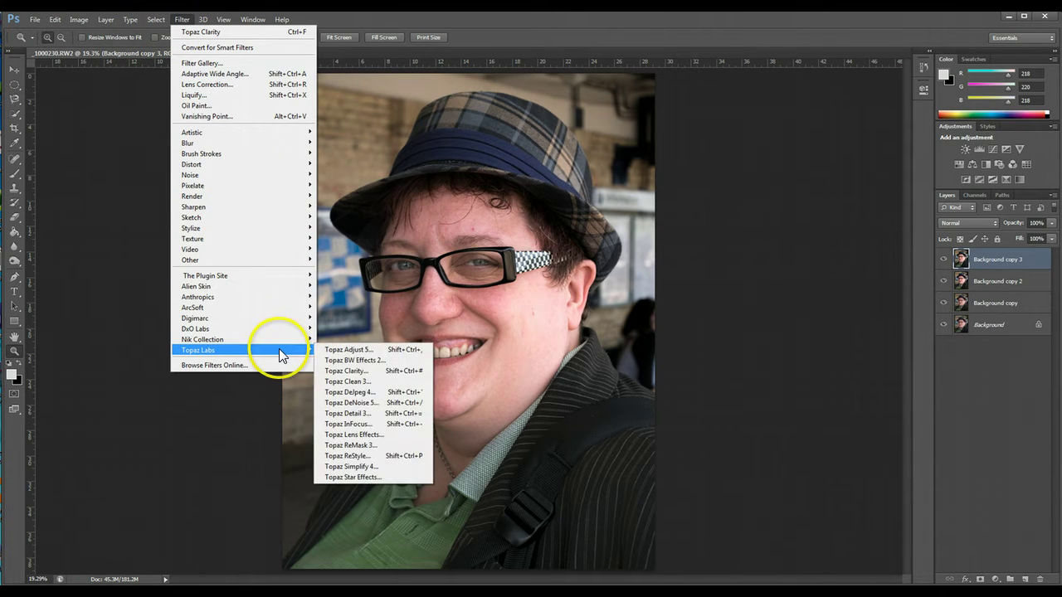
# - Launch Topaz Lens Effects and pick the Bokeh - SLR Lens effect
pyautogui.click(404, 435)
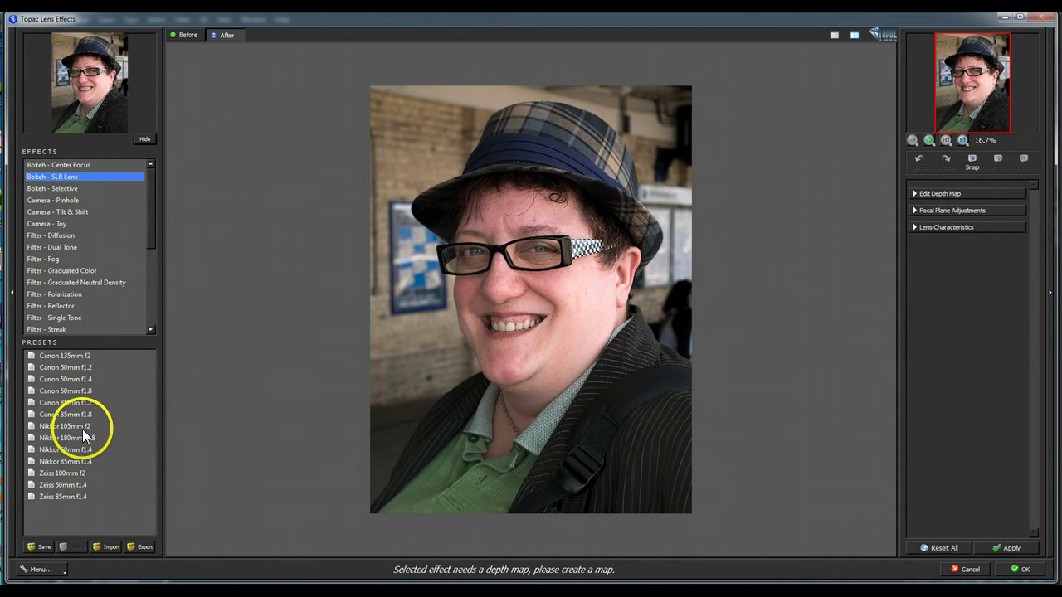
# - Blur the portrait with the Canon 135mm f2 preset after briefly trying Nikkor 105mm f2
pyautogui.click(83, 356)
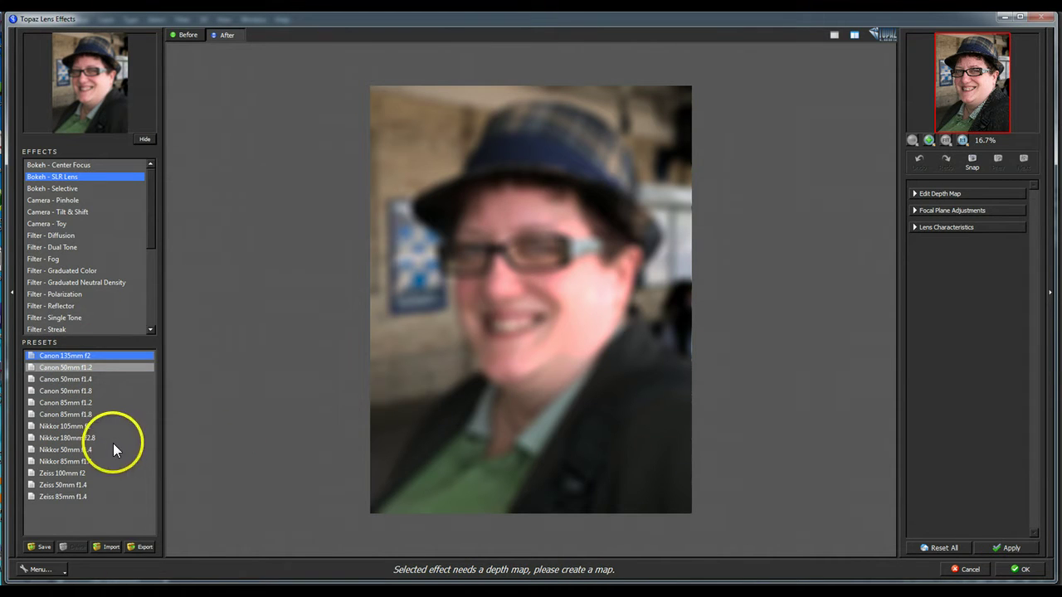
pyautogui.click(71, 427)
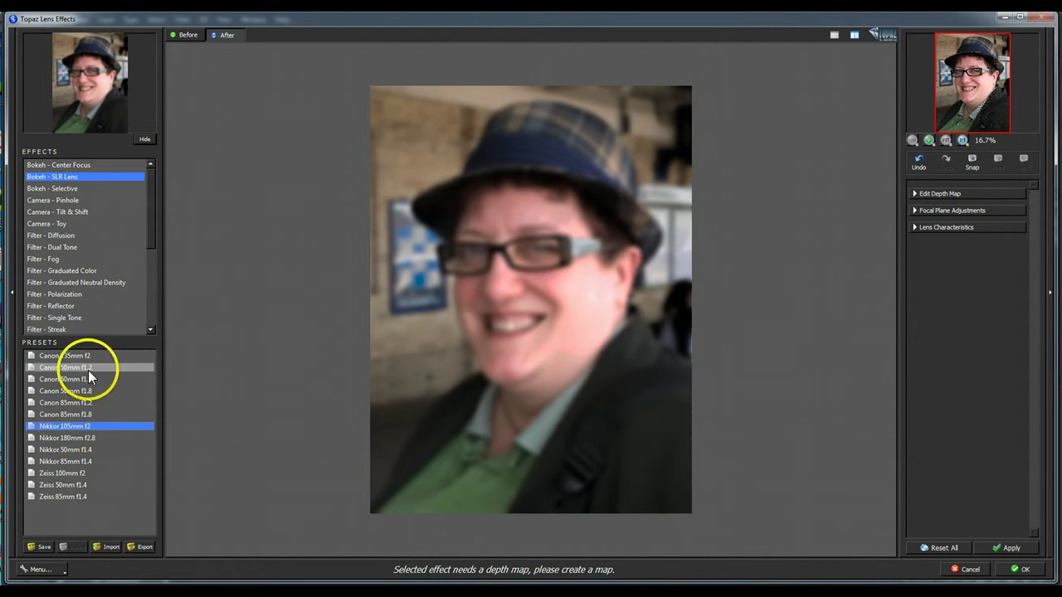
pyautogui.click(76, 356)
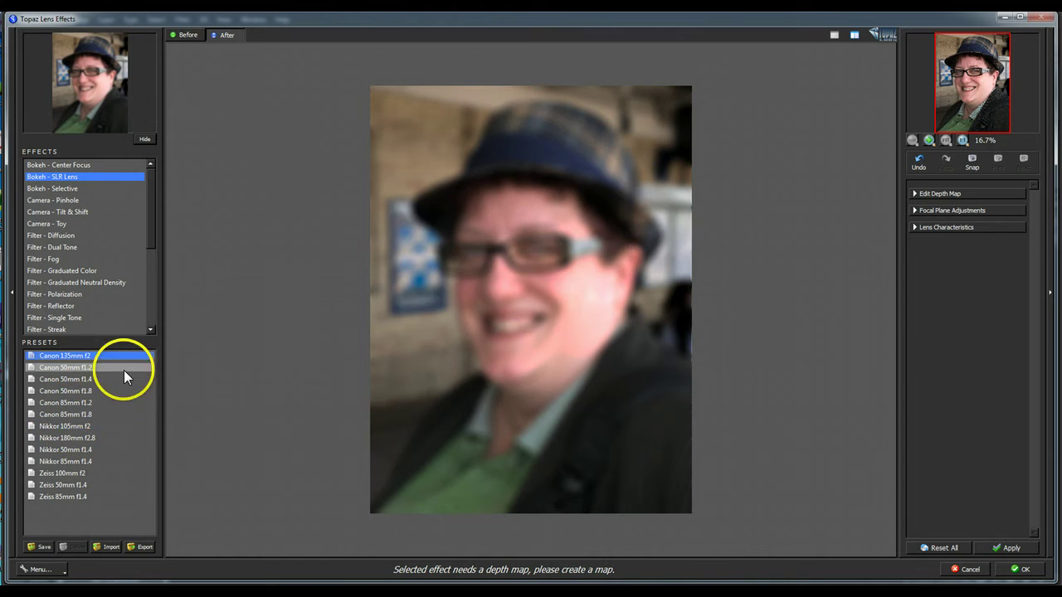
# - Expand Edit Depth Map, show Before/Mask side by side, and set brush size 128
pyautogui.click(913, 193)
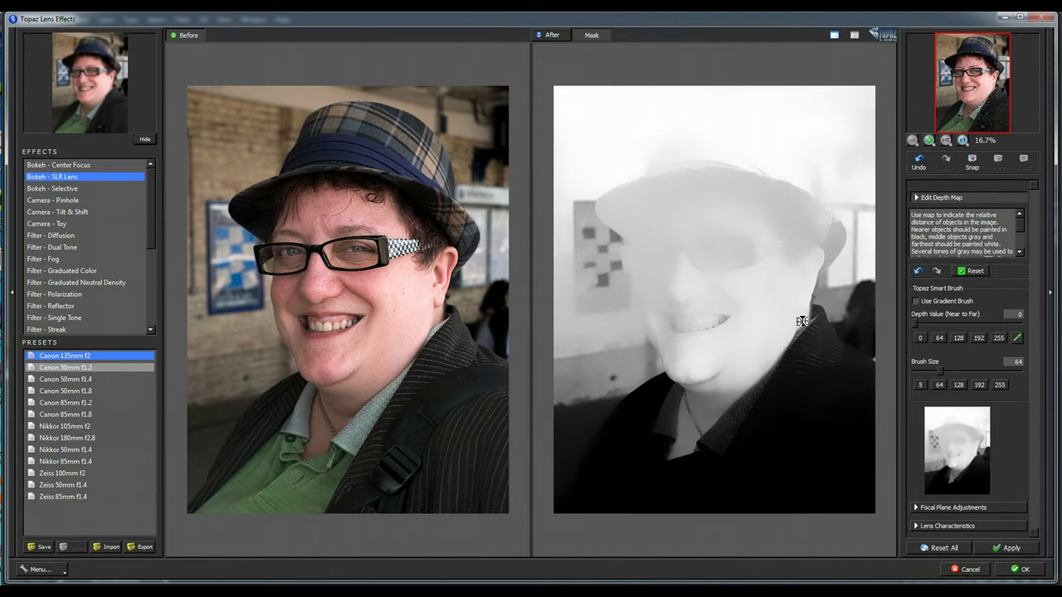
pyautogui.moveTo(780, 514)
pyautogui.mouseDown()
pyautogui.moveTo(647, 500)
pyautogui.moveTo(746, 479)
pyautogui.moveTo(803, 418)
pyautogui.moveTo(780, 421)
pyautogui.moveTo(768, 444)
pyautogui.mouseUp()
pyautogui.moveTo(605, 303)
pyautogui.mouseDown()
pyautogui.moveTo(622, 121)
pyautogui.moveTo(761, 119)
pyautogui.mouseUp()
pyautogui.moveTo(815, 367); pyautogui.dragTo(813, 476)
pyautogui.moveTo(814, 475)
pyautogui.mouseDown()
pyautogui.moveTo(695, 471)
pyautogui.moveTo(419, 373)
pyautogui.moveTo(347, 455)
pyautogui.moveTo(290, 458)
pyautogui.moveTo(312, 482)
pyautogui.moveTo(424, 458)
pyautogui.mouseUp()
pyautogui.click(936, 387)
pyautogui.click(958, 385)
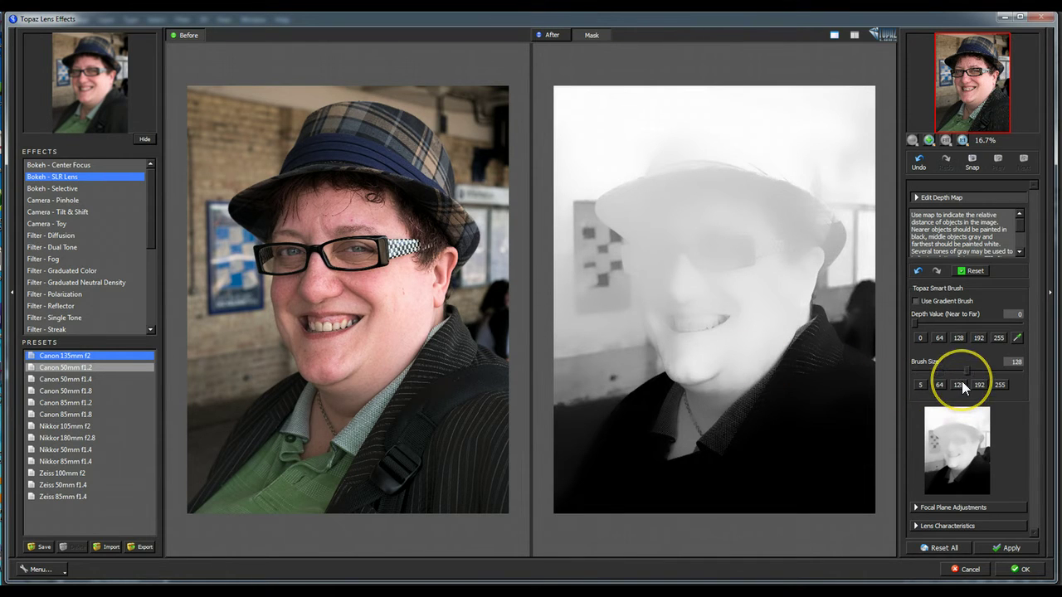
# - Paint a black depth-0 outline around the mouth, hat and face on the mask
pyautogui.click(702, 344)
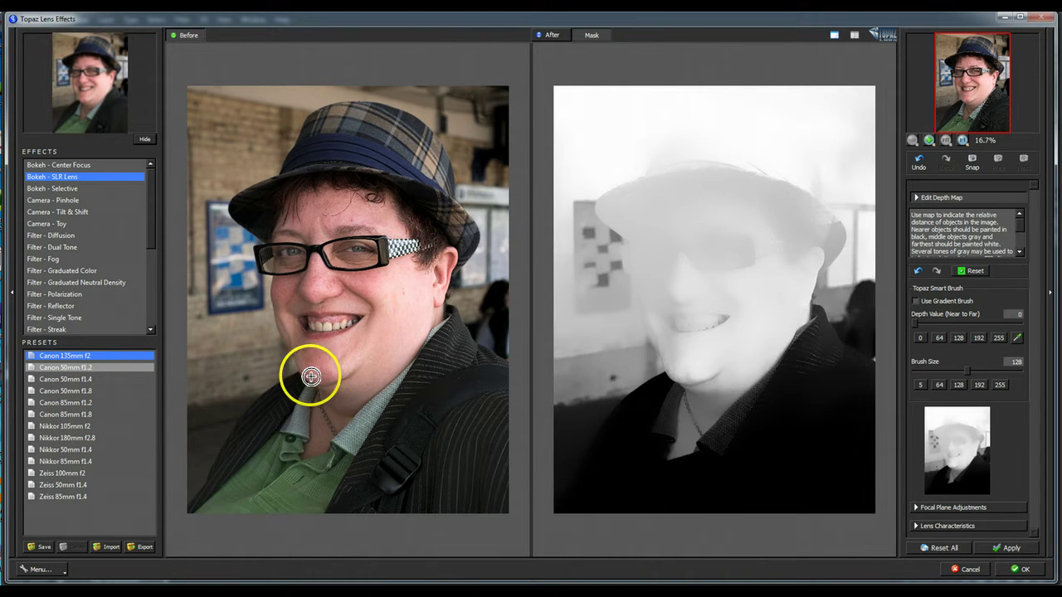
pyautogui.moveTo(311, 373)
pyautogui.mouseDown()
pyautogui.moveTo(282, 326)
pyautogui.moveTo(275, 279)
pyautogui.moveTo(287, 268)
pyautogui.moveTo(268, 266)
pyautogui.moveTo(262, 248)
pyautogui.moveTo(275, 240)
pyautogui.moveTo(236, 207)
pyautogui.moveTo(282, 178)
pyautogui.moveTo(316, 117)
pyautogui.moveTo(360, 108)
pyautogui.moveTo(405, 116)
pyautogui.moveTo(442, 163)
pyautogui.moveTo(471, 236)
pyautogui.moveTo(436, 302)
pyautogui.moveTo(477, 352)
pyautogui.moveTo(508, 370)
pyautogui.mouseUp()
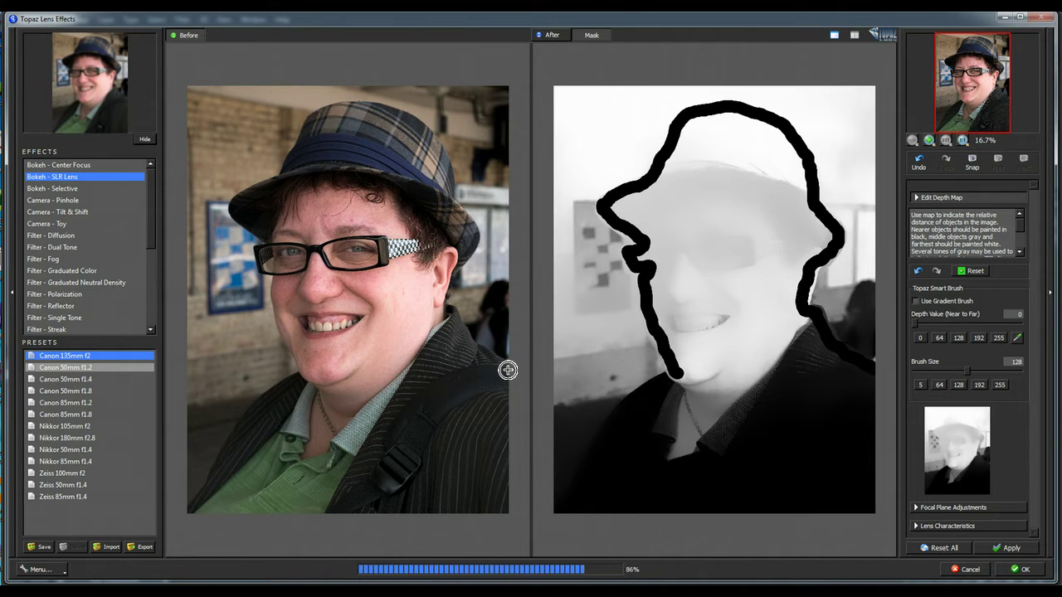
# - Paint the hat solid black on the depth mask, including its top
pyautogui.click(514, 367)
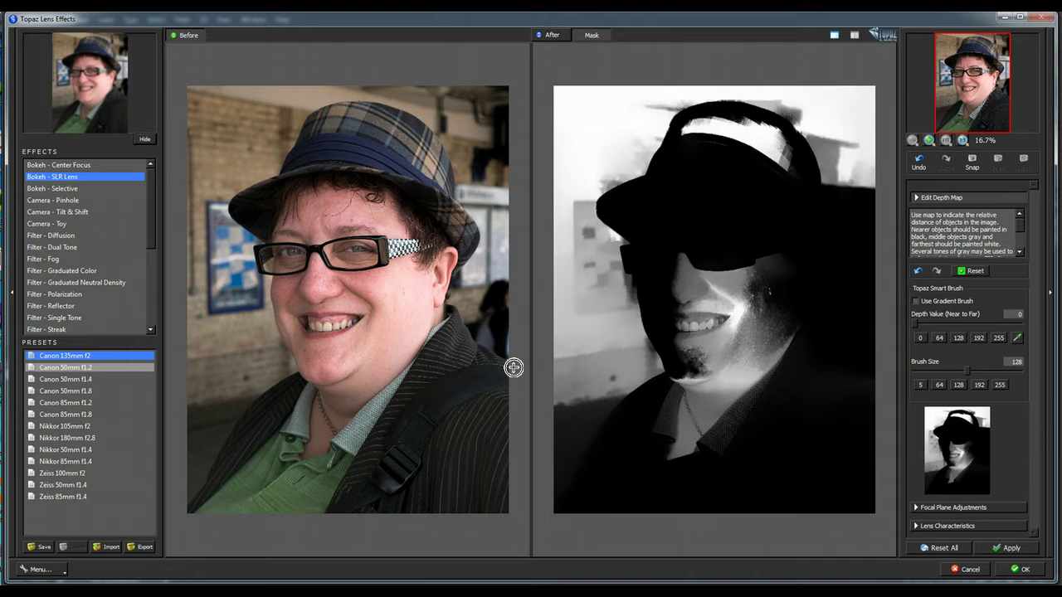
pyautogui.moveTo(514, 367)
pyautogui.mouseDown()
pyautogui.moveTo(461, 202)
pyautogui.moveTo(347, 123)
pyautogui.moveTo(336, 127)
pyautogui.moveTo(451, 148)
pyautogui.moveTo(809, 171)
pyautogui.moveTo(749, 139)
pyautogui.moveTo(685, 127)
pyautogui.moveTo(785, 153)
pyautogui.mouseUp()
pyautogui.moveTo(749, 209)
pyautogui.mouseDown()
pyautogui.moveTo(741, 136)
pyautogui.moveTo(754, 113)
pyautogui.moveTo(779, 137)
pyautogui.moveTo(771, 182)
pyautogui.mouseUp()
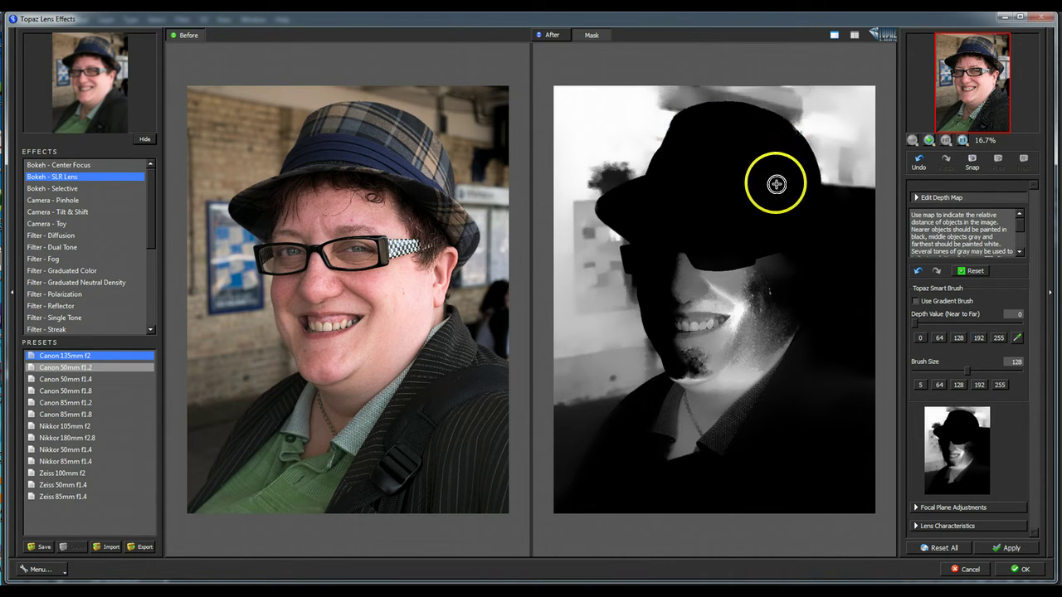
# - With brush size 64, paint the nose, face and collar black as nearest
pyautogui.click(940, 385)
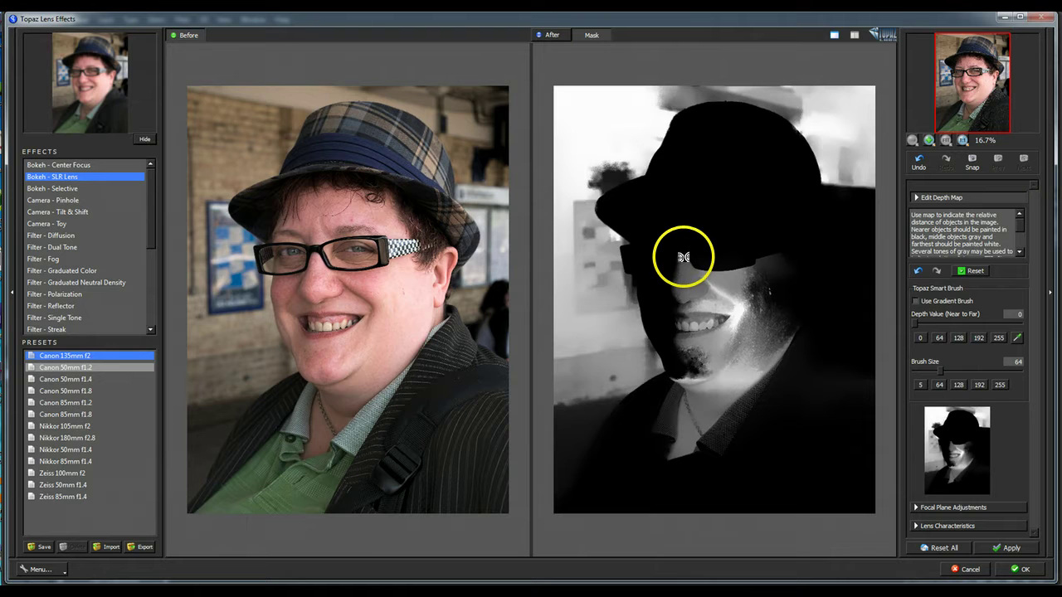
pyautogui.moveTo(683, 254)
pyautogui.mouseDown()
pyautogui.moveTo(698, 410)
pyautogui.moveTo(681, 431)
pyautogui.moveTo(693, 434)
pyautogui.moveTo(738, 385)
pyautogui.moveTo(710, 274)
pyautogui.moveTo(716, 290)
pyautogui.moveTo(742, 288)
pyautogui.moveTo(749, 323)
pyautogui.moveTo(763, 256)
pyautogui.moveTo(765, 295)
pyautogui.moveTo(749, 346)
pyautogui.moveTo(716, 326)
pyautogui.moveTo(699, 280)
pyautogui.moveTo(689, 343)
pyautogui.mouseUp()
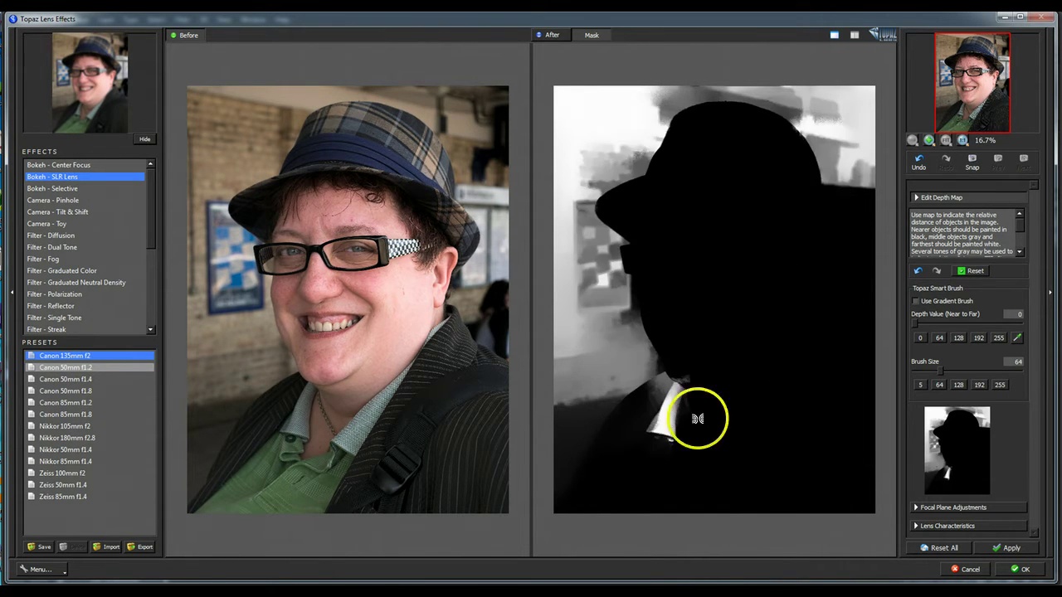
pyautogui.moveTo(692, 424)
pyautogui.mouseDown()
pyautogui.moveTo(678, 389)
pyautogui.moveTo(670, 413)
pyautogui.mouseUp()
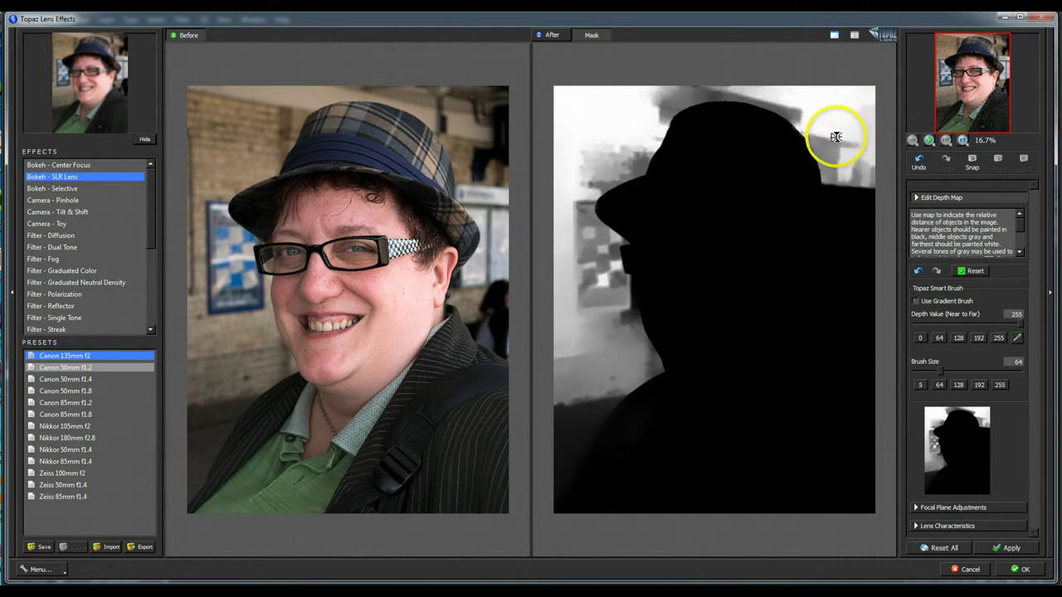
# - Paint the grey background around the hat's top and right edges white
pyautogui.moveTo(836, 139)
pyautogui.mouseDown()
pyautogui.moveTo(820, 147)
pyautogui.moveTo(860, 174)
pyautogui.moveTo(794, 111)
pyautogui.moveTo(832, 133)
pyautogui.mouseUp()
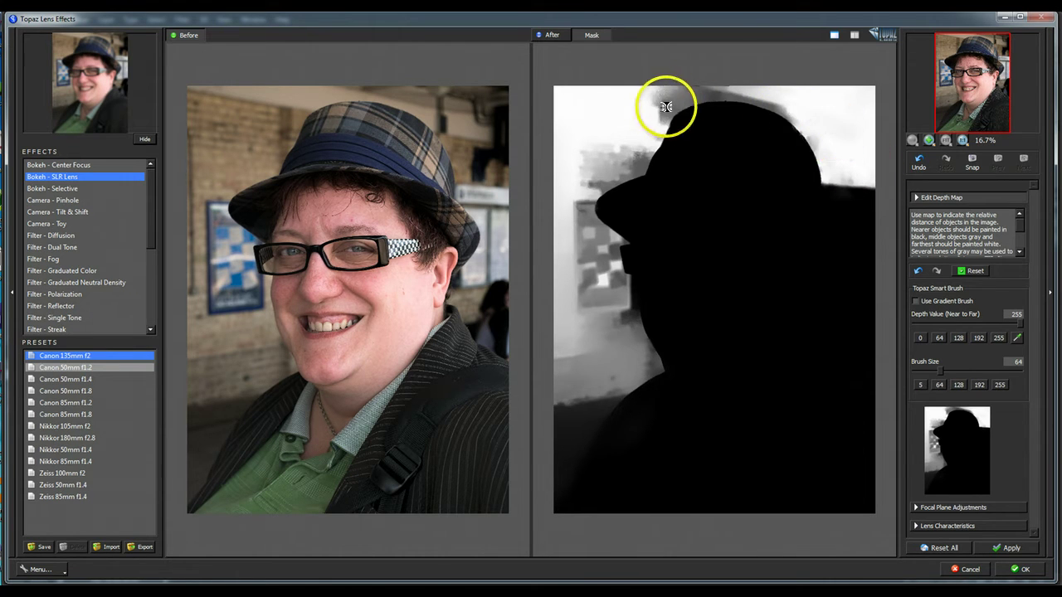
pyautogui.moveTo(661, 107)
pyautogui.mouseDown()
pyautogui.moveTo(657, 100)
pyautogui.moveTo(706, 90)
pyautogui.moveTo(794, 101)
pyautogui.mouseUp()
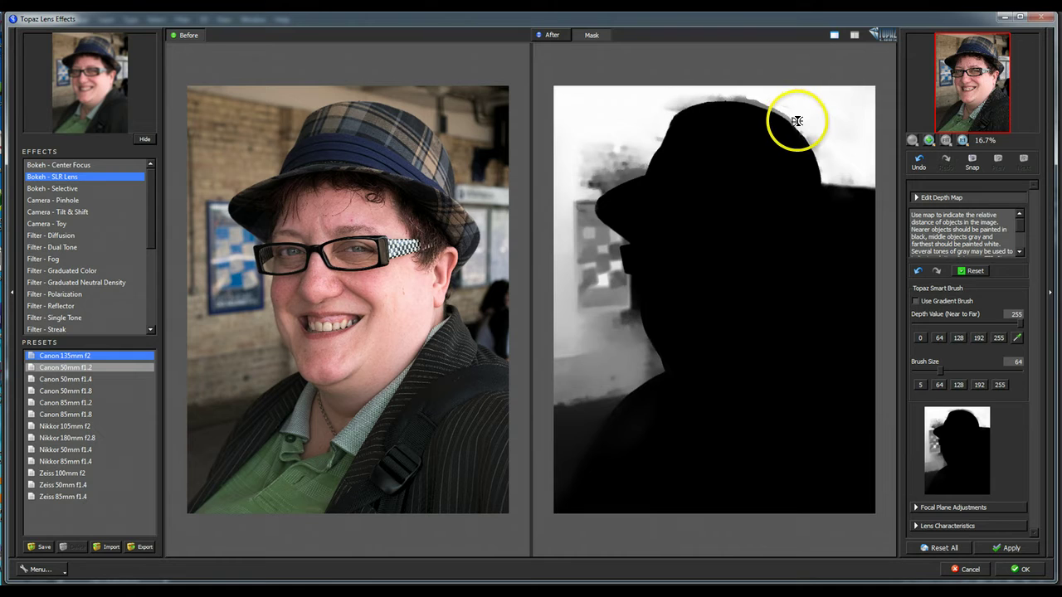
pyautogui.moveTo(808, 133)
pyautogui.mouseDown()
pyautogui.moveTo(850, 175)
pyautogui.moveTo(840, 178)
pyautogui.moveTo(865, 181)
pyautogui.moveTo(841, 166)
pyautogui.mouseUp()
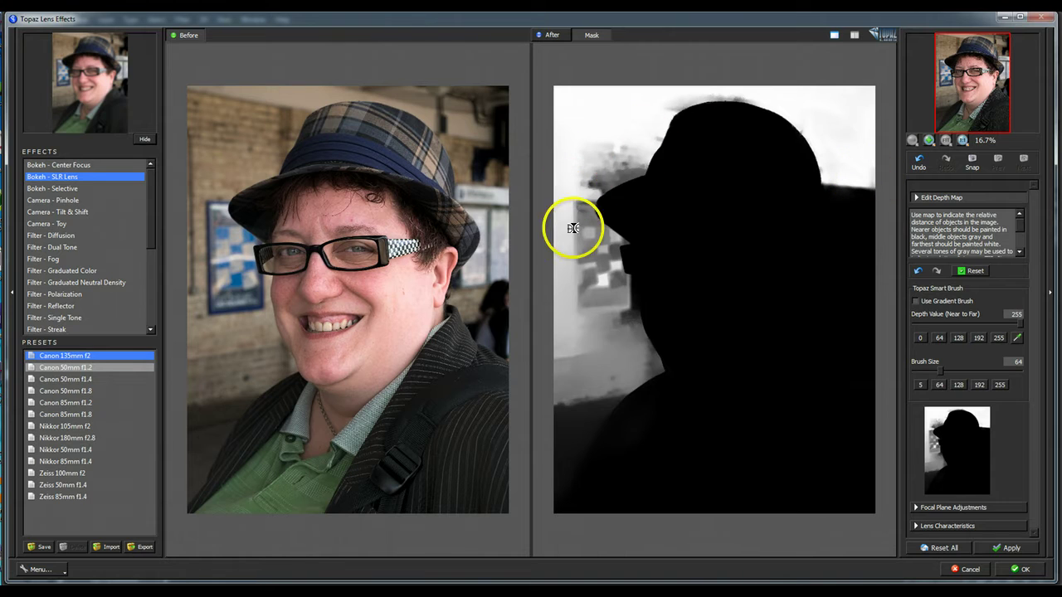
# - Paint the background left of the face and figure white
pyautogui.moveTo(576, 185)
pyautogui.mouseDown()
pyautogui.moveTo(602, 253)
pyautogui.moveTo(608, 338)
pyautogui.mouseUp()
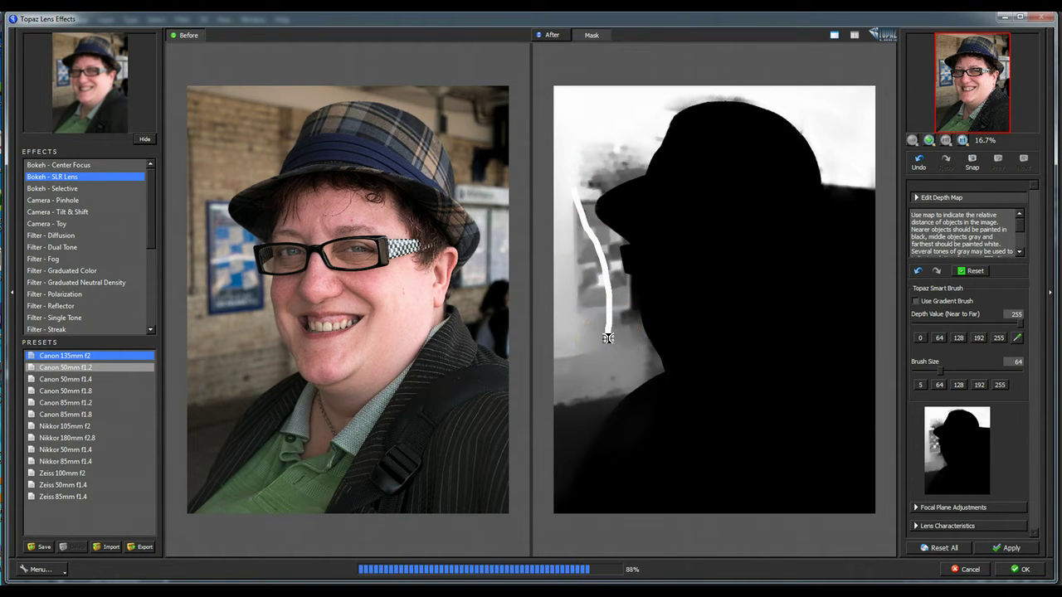
pyautogui.moveTo(569, 308)
pyautogui.mouseDown()
pyautogui.moveTo(586, 351)
pyautogui.moveTo(621, 265)
pyautogui.moveTo(625, 295)
pyautogui.moveTo(629, 285)
pyautogui.mouseUp()
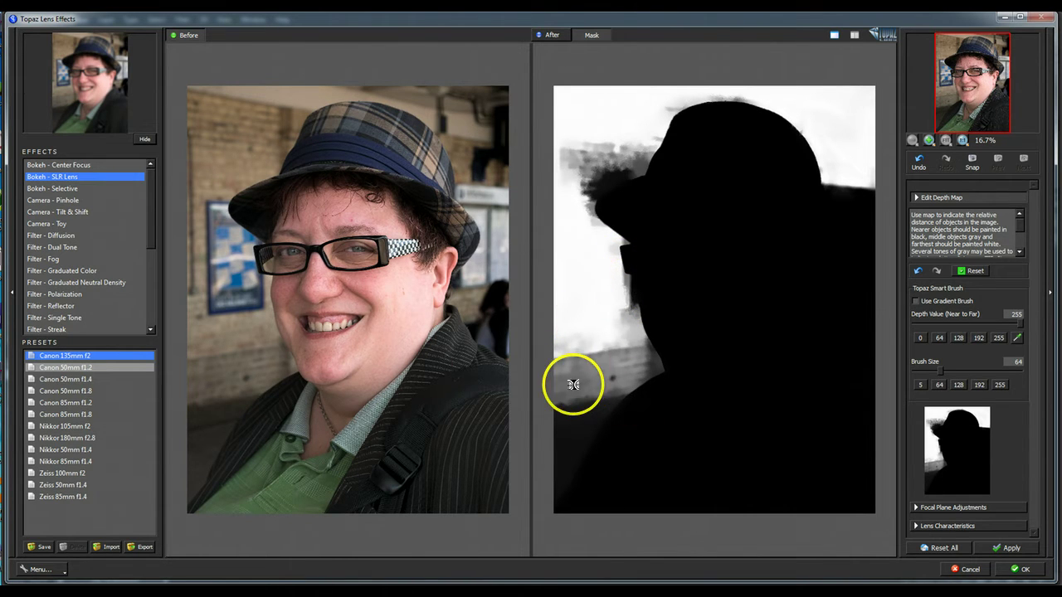
pyautogui.moveTo(562, 390)
pyautogui.mouseDown()
pyautogui.moveTo(631, 379)
pyautogui.moveTo(622, 280)
pyautogui.mouseUp()
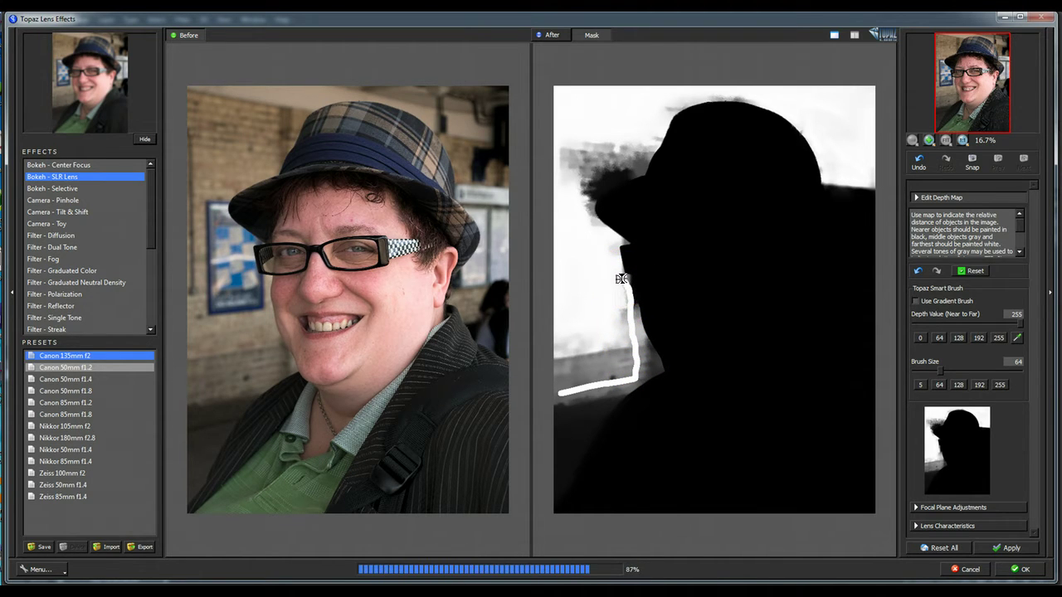
pyautogui.click(583, 332)
pyautogui.moveTo(584, 332)
pyautogui.mouseDown()
pyautogui.moveTo(626, 374)
pyautogui.moveTo(619, 427)
pyautogui.moveTo(643, 399)
pyautogui.moveTo(594, 454)
pyautogui.moveTo(641, 412)
pyautogui.moveTo(623, 411)
pyautogui.moveTo(651, 366)
pyautogui.moveTo(644, 350)
pyautogui.moveTo(635, 365)
pyautogui.moveTo(643, 339)
pyautogui.moveTo(651, 375)
pyautogui.moveTo(659, 371)
pyautogui.moveTo(560, 469)
pyautogui.moveTo(540, 415)
pyautogui.moveTo(534, 463)
pyautogui.moveTo(563, 482)
pyautogui.moveTo(556, 498)
pyautogui.moveTo(524, 507)
pyautogui.moveTo(563, 476)
pyautogui.moveTo(552, 497)
pyautogui.moveTo(589, 153)
pyautogui.moveTo(632, 151)
pyautogui.moveTo(583, 186)
pyautogui.moveTo(621, 170)
pyautogui.moveTo(573, 241)
pyautogui.moveTo(591, 220)
pyautogui.moveTo(611, 248)
pyautogui.moveTo(622, 243)
pyautogui.moveTo(593, 244)
pyautogui.moveTo(635, 113)
pyautogui.moveTo(672, 105)
pyautogui.moveTo(649, 131)
pyautogui.moveTo(685, 99)
pyautogui.moveTo(770, 94)
pyautogui.moveTo(728, 95)
pyautogui.moveTo(586, 188)
pyautogui.moveTo(568, 330)
pyautogui.moveTo(633, 283)
pyautogui.mouseUp()
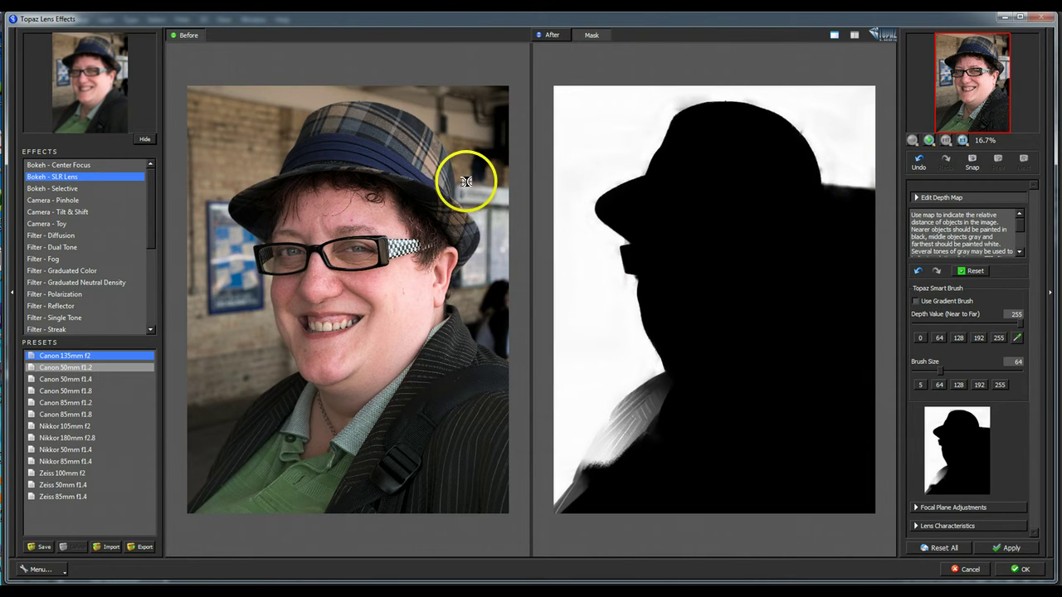
# - Paint white along the hat, face, neck and right shoulder edges to tidy the mask
pyautogui.moveTo(463, 181)
pyautogui.mouseDown()
pyautogui.moveTo(496, 196)
pyautogui.moveTo(474, 207)
pyautogui.moveTo(482, 247)
pyautogui.moveTo(455, 292)
pyautogui.moveTo(512, 357)
pyautogui.mouseUp()
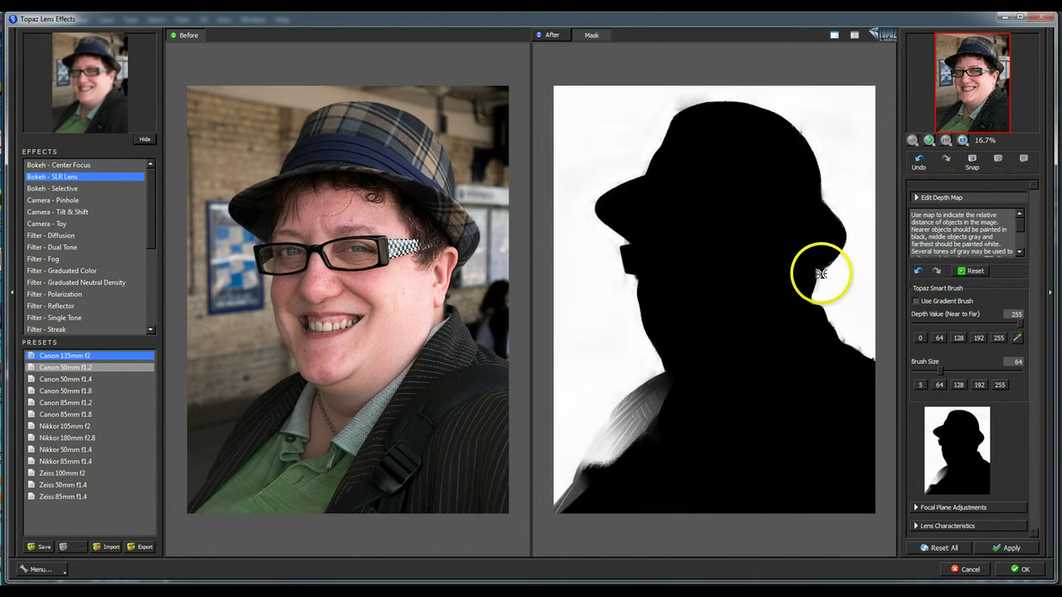
pyautogui.moveTo(821, 276)
pyautogui.mouseDown()
pyautogui.moveTo(865, 332)
pyautogui.moveTo(860, 346)
pyautogui.moveTo(846, 337)
pyautogui.mouseUp()
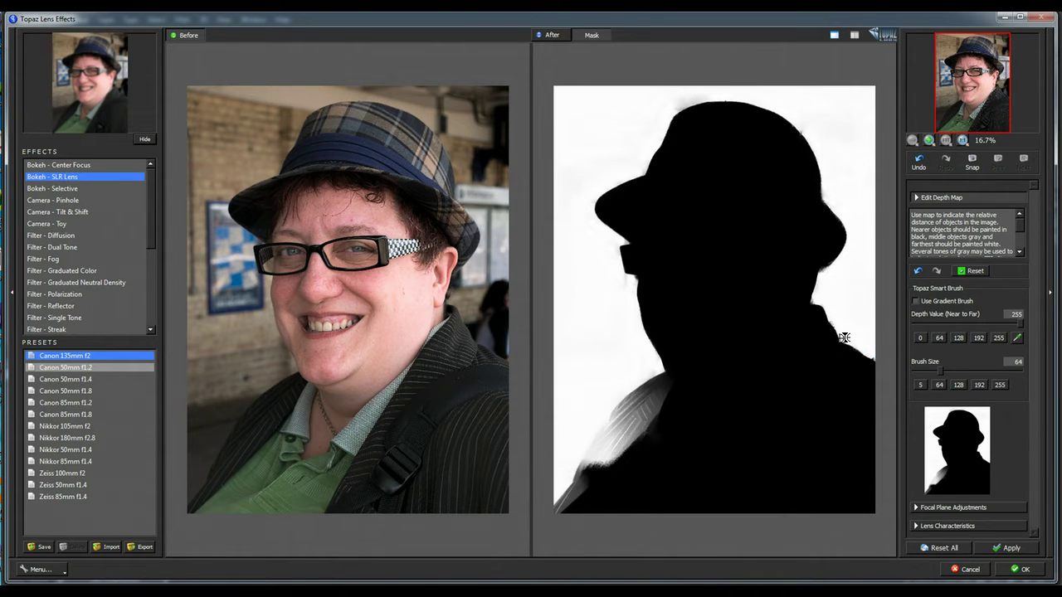
pyautogui.moveTo(844, 337)
pyautogui.mouseDown()
pyautogui.moveTo(875, 336)
pyautogui.moveTo(836, 326)
pyautogui.moveTo(858, 320)
pyautogui.moveTo(813, 300)
pyautogui.mouseUp()
pyautogui.moveTo(815, 300)
pyautogui.mouseDown()
pyautogui.moveTo(865, 310)
pyautogui.moveTo(872, 349)
pyautogui.mouseUp()
pyautogui.moveTo(664, 370)
pyautogui.mouseDown()
pyautogui.moveTo(607, 427)
pyautogui.moveTo(604, 451)
pyautogui.mouseUp()
# - At Depth Value 0, paint the left shoulder black down to the bottom
pyautogui.click(954, 339)
pyautogui.click(920, 338)
pyautogui.moveTo(657, 434)
pyautogui.mouseDown()
pyautogui.moveTo(633, 417)
pyautogui.moveTo(643, 407)
pyautogui.moveTo(621, 431)
pyautogui.moveTo(678, 429)
pyautogui.moveTo(613, 429)
pyautogui.moveTo(599, 459)
pyautogui.moveTo(632, 440)
pyautogui.moveTo(630, 423)
pyautogui.moveTo(616, 422)
pyautogui.moveTo(634, 429)
pyautogui.moveTo(625, 405)
pyautogui.moveTo(608, 430)
pyautogui.mouseUp()
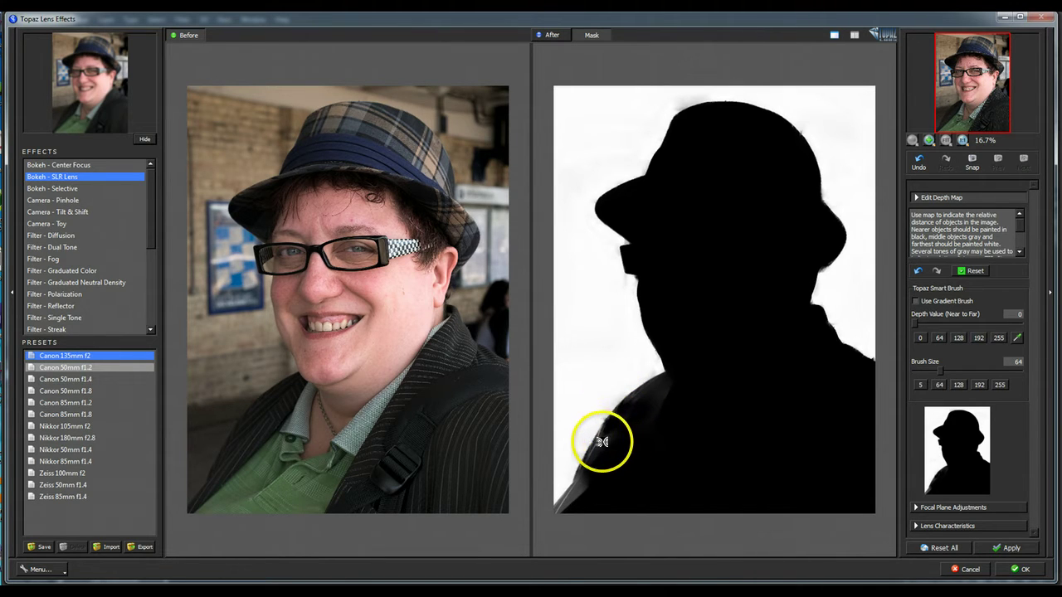
pyautogui.moveTo(619, 469)
pyautogui.mouseDown()
pyautogui.moveTo(579, 492)
pyautogui.moveTo(606, 500)
pyautogui.moveTo(566, 502)
pyautogui.moveTo(639, 497)
pyautogui.moveTo(560, 509)
pyautogui.moveTo(580, 487)
pyautogui.moveTo(589, 492)
pyautogui.moveTo(581, 479)
pyautogui.moveTo(581, 489)
pyautogui.moveTo(608, 437)
pyautogui.mouseUp()
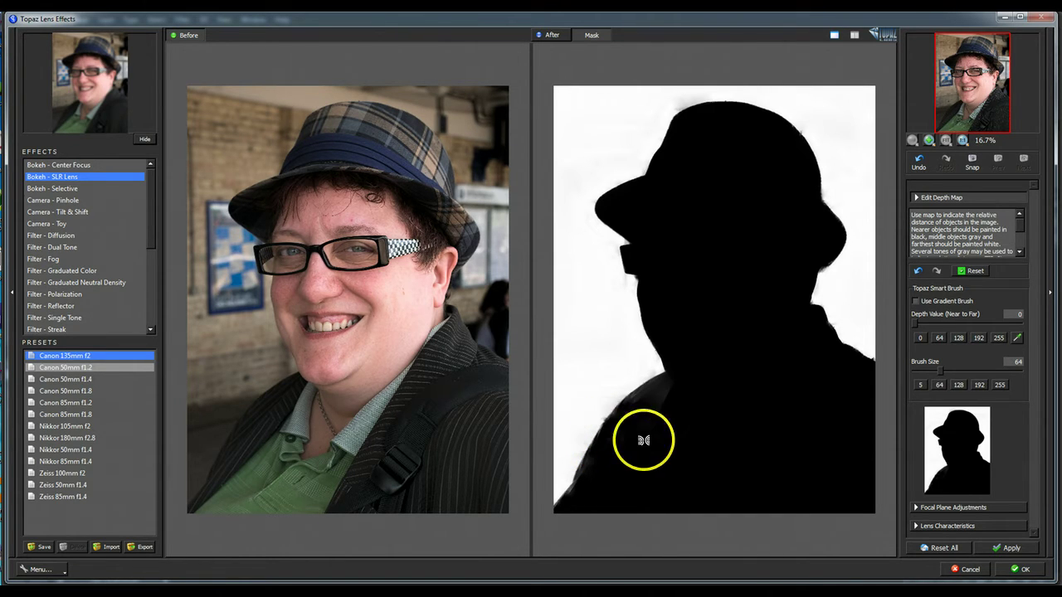
# - At Depth Value 255, paint the lower-left and right face edges white
pyautogui.click(999, 338)
pyautogui.moveTo(618, 434)
pyautogui.mouseDown()
pyautogui.moveTo(599, 413)
pyautogui.moveTo(578, 418)
pyautogui.moveTo(653, 372)
pyautogui.moveTo(616, 369)
pyautogui.moveTo(590, 385)
pyautogui.moveTo(541, 478)
pyautogui.moveTo(571, 453)
pyautogui.mouseUp()
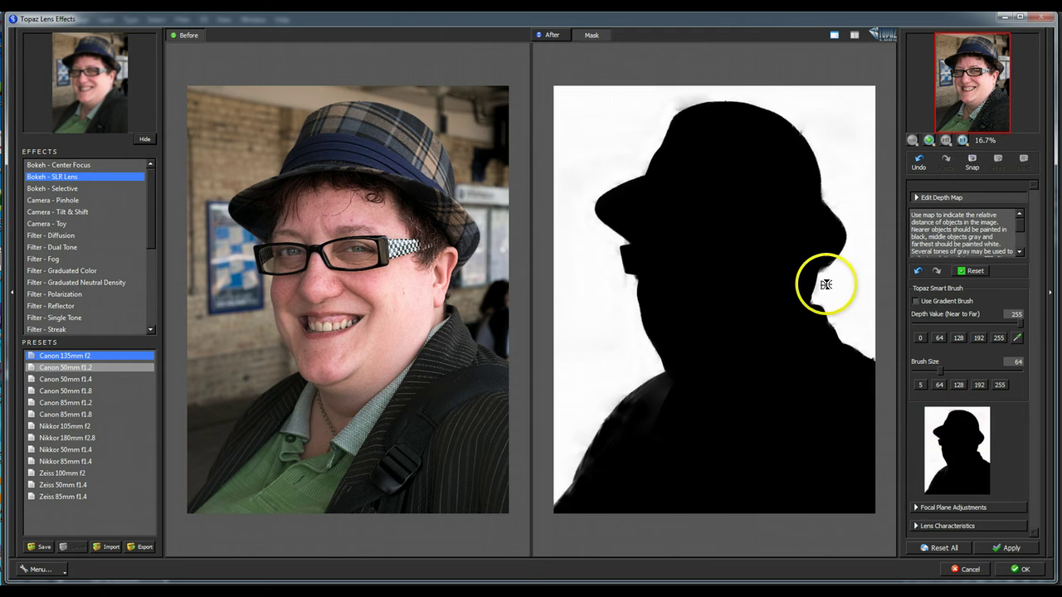
pyautogui.moveTo(825, 284); pyautogui.dragTo(823, 272)
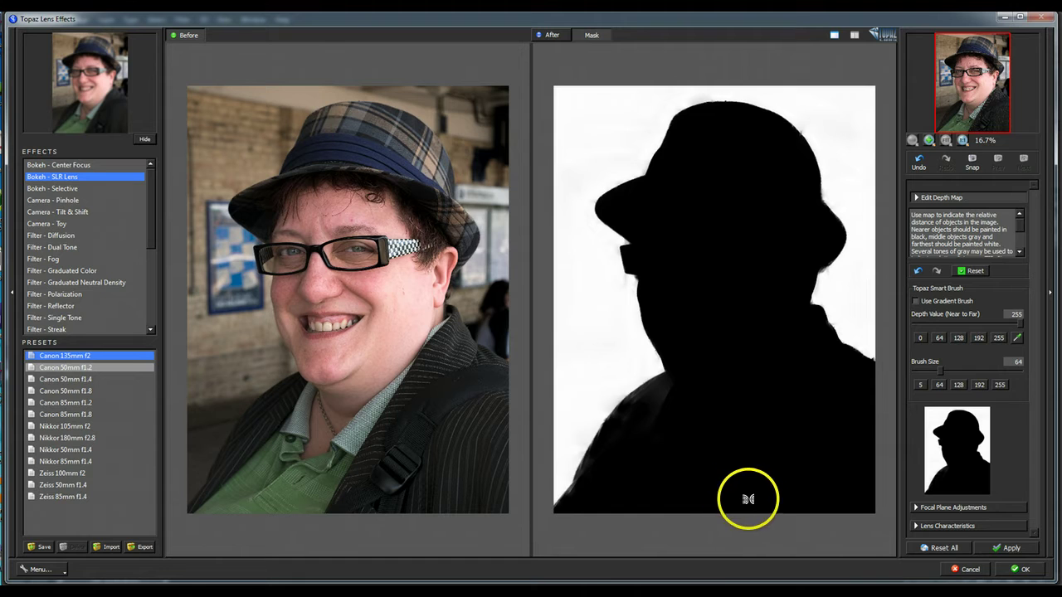
# - Save the depth mask to the Desktop as the TIFF 'Canadian Lady Demo'
pyautogui.click(37, 571)
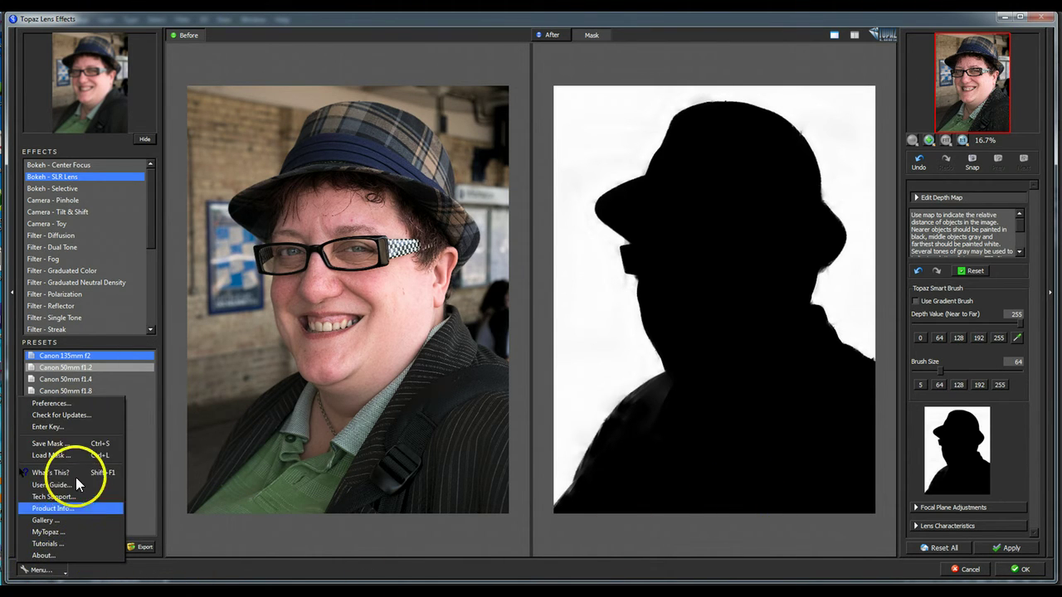
pyautogui.click(52, 443)
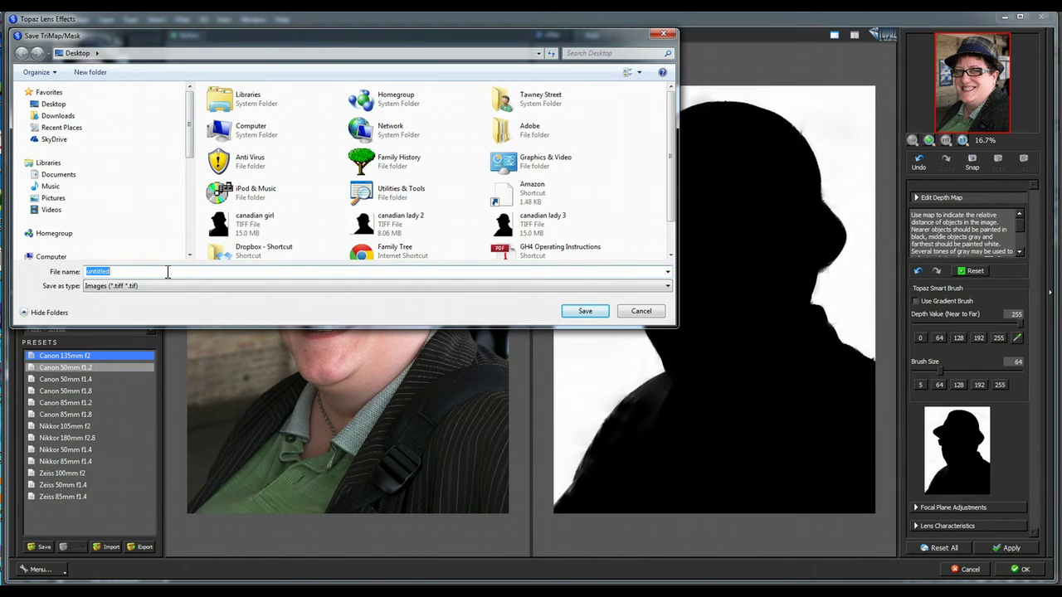
pyautogui.write('Canadian ')
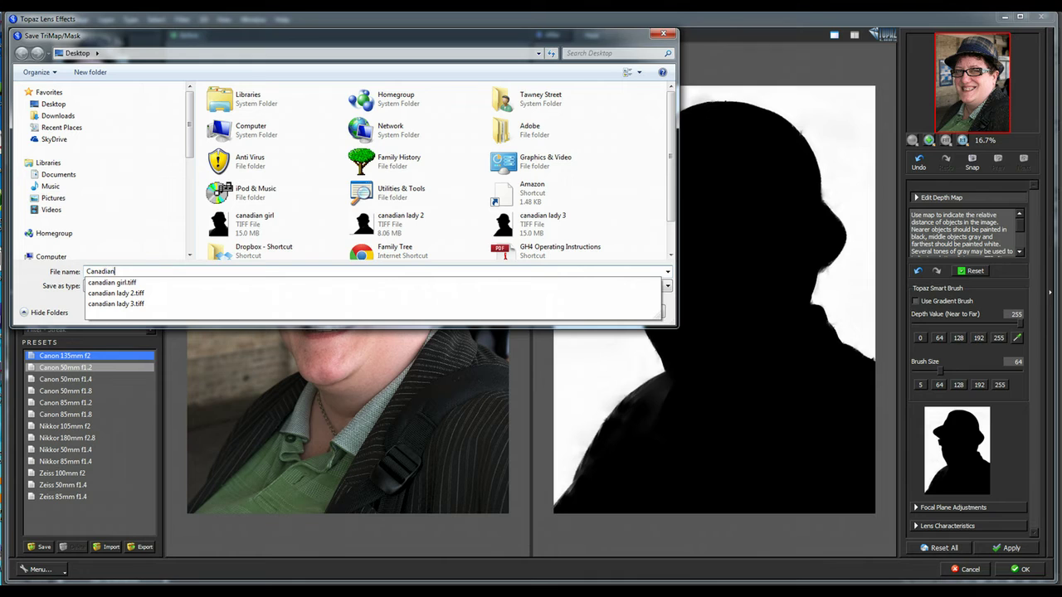
pyautogui.write('Lady De')
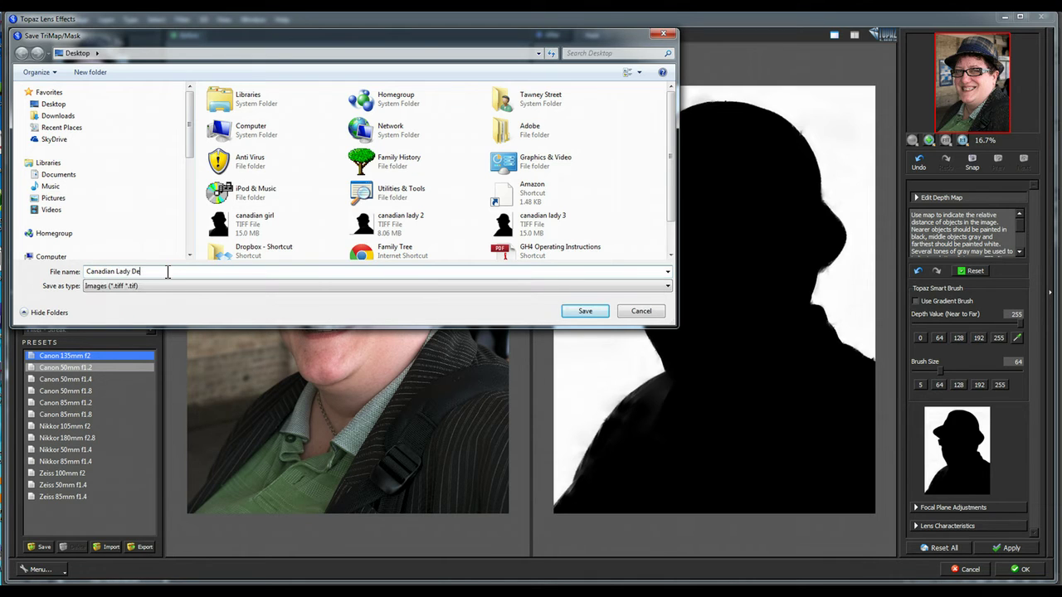
pyautogui.write('mo')
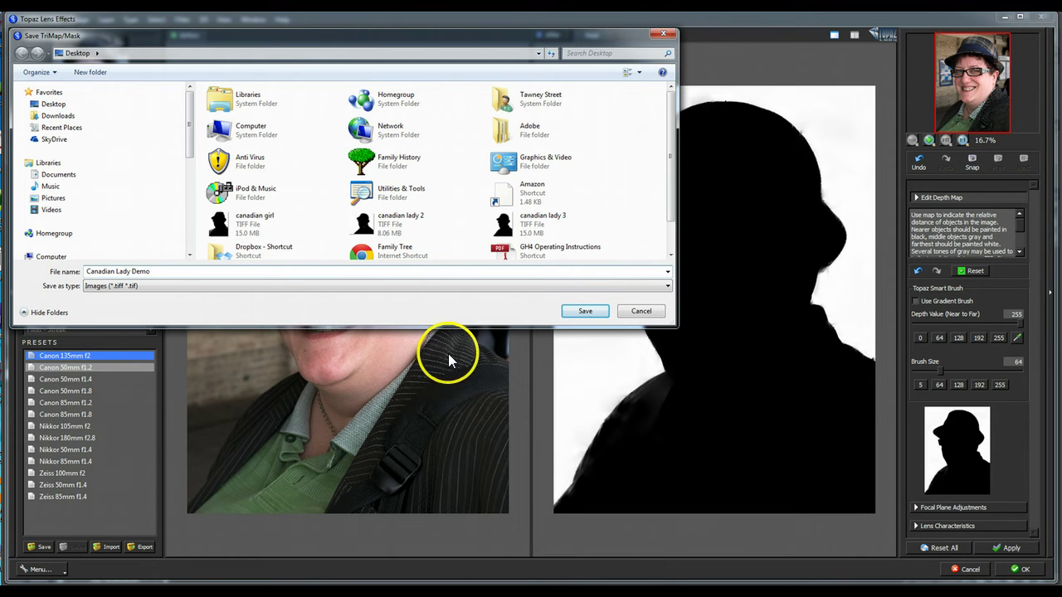
pyautogui.click(582, 311)
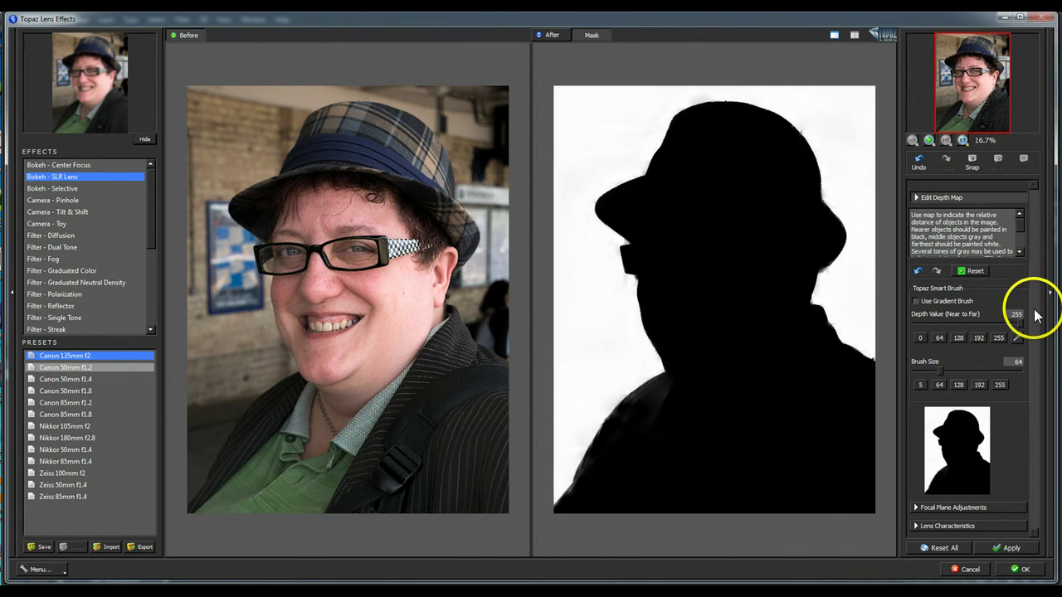
# - Under Focal Plane Adjustments, set Foreground Blur Amount 0.00 and Background Blur Amount 1.00
pyautogui.click(916, 507)
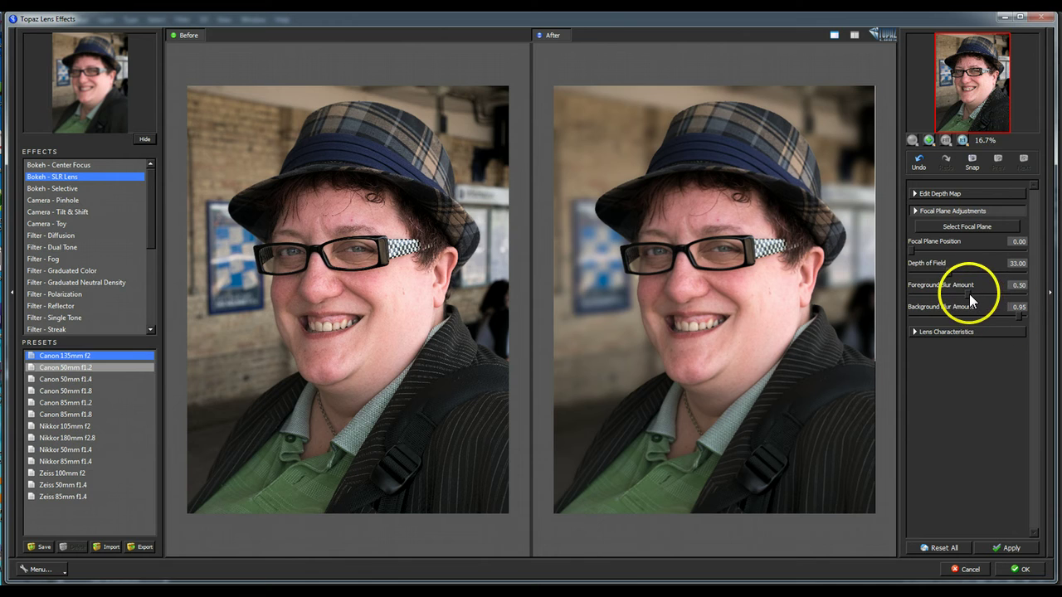
pyautogui.moveTo(967, 294); pyautogui.dragTo(890, 296)
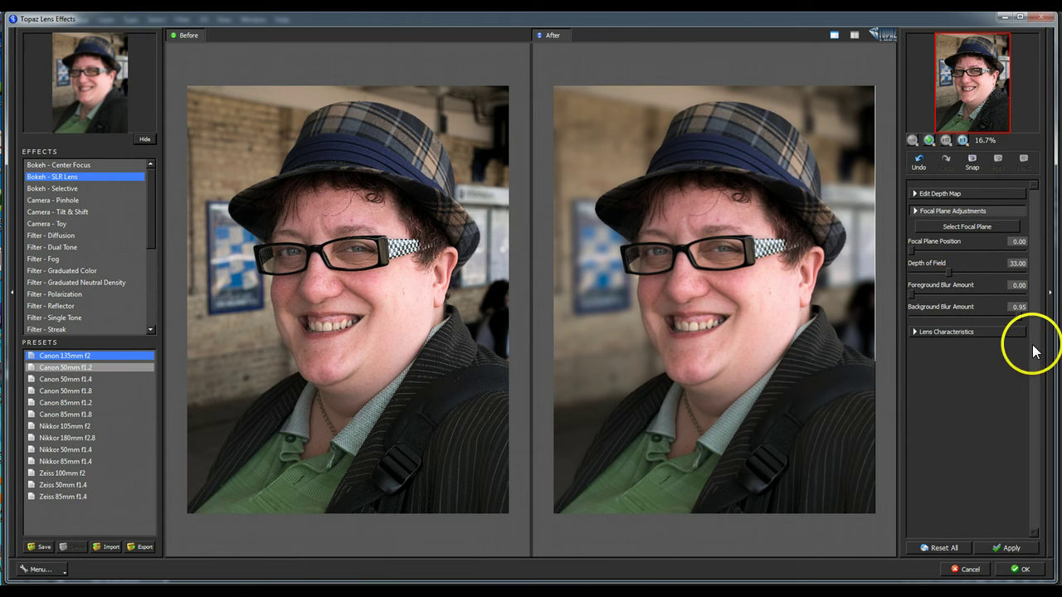
pyautogui.moveTo(1019, 315); pyautogui.dragTo(906, 320)
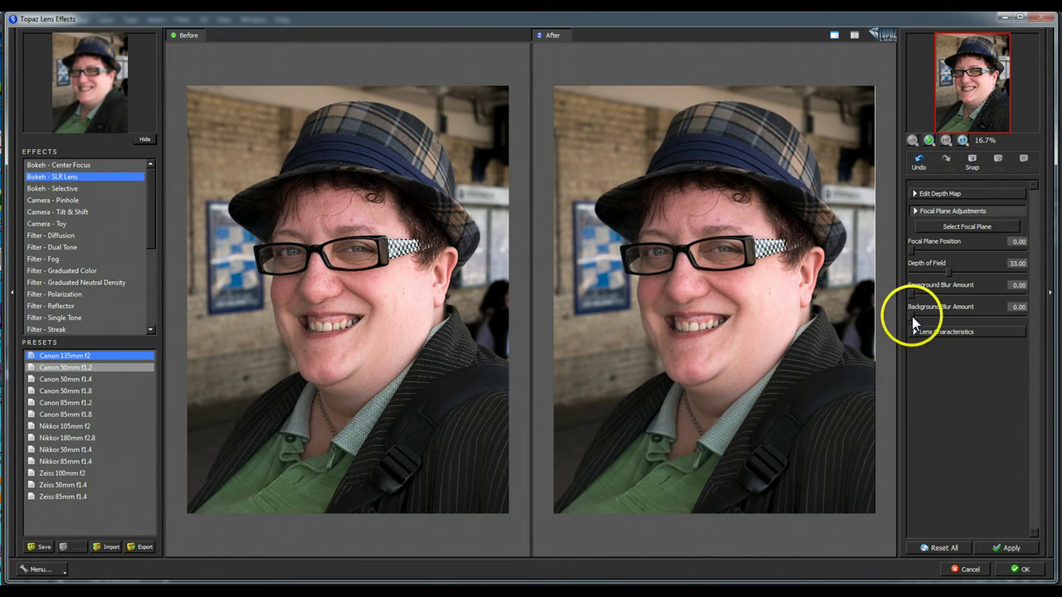
pyautogui.moveTo(932, 317); pyautogui.dragTo(962, 319)
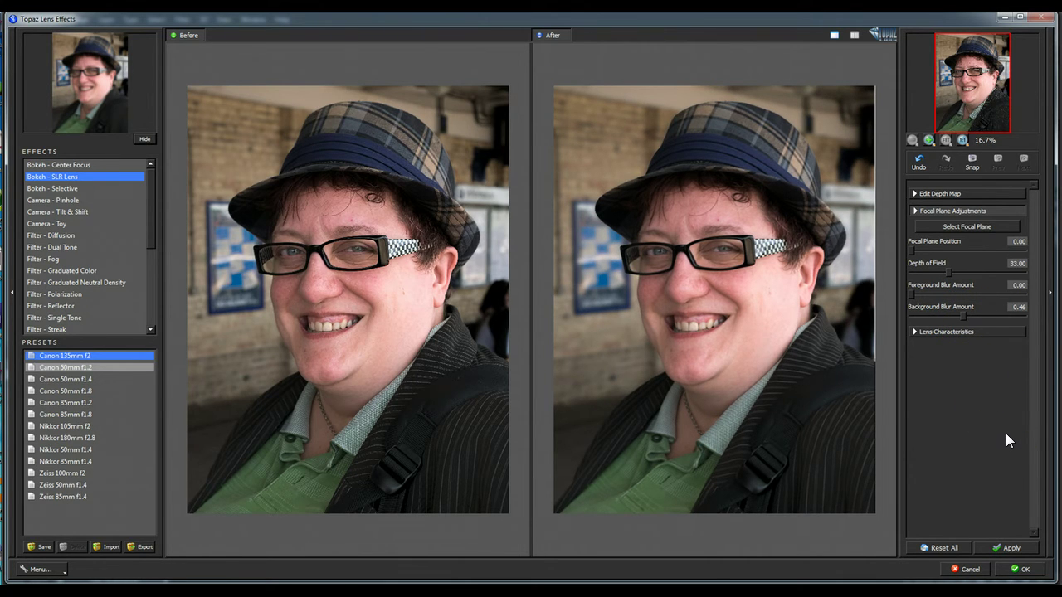
pyautogui.click(962, 316)
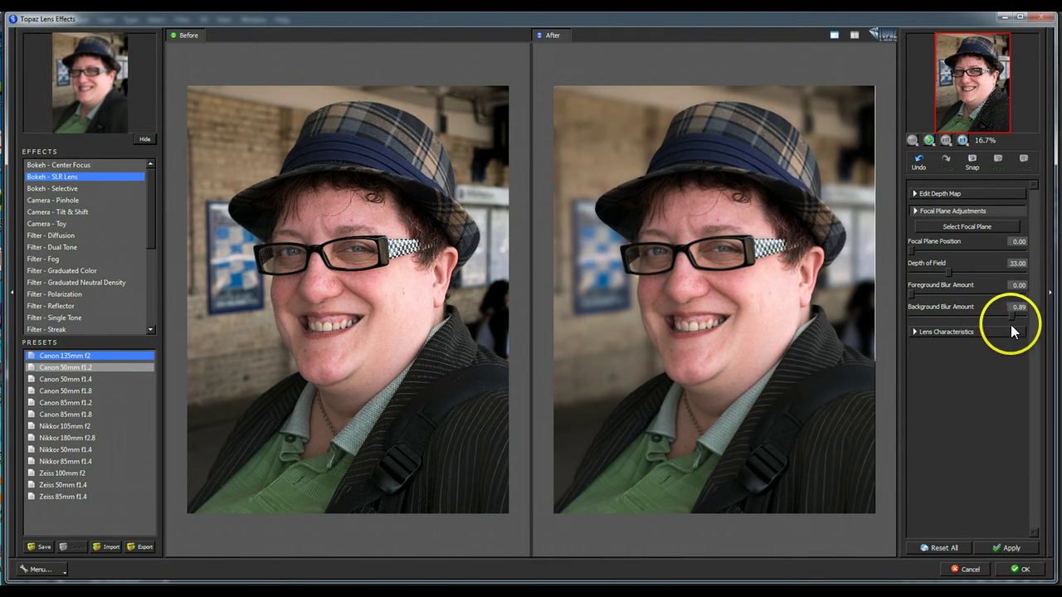
pyautogui.moveTo(1012, 316); pyautogui.dragTo(1024, 316)
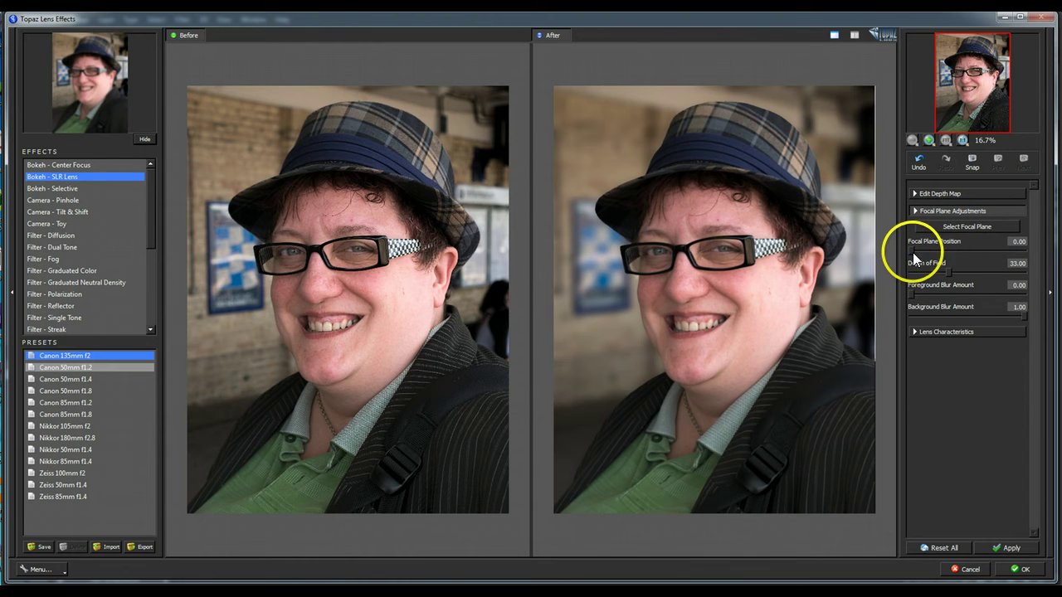
# - Expand Lens Characteristics, then accept with OK to start rendering the blur
pyautogui.click(915, 331)
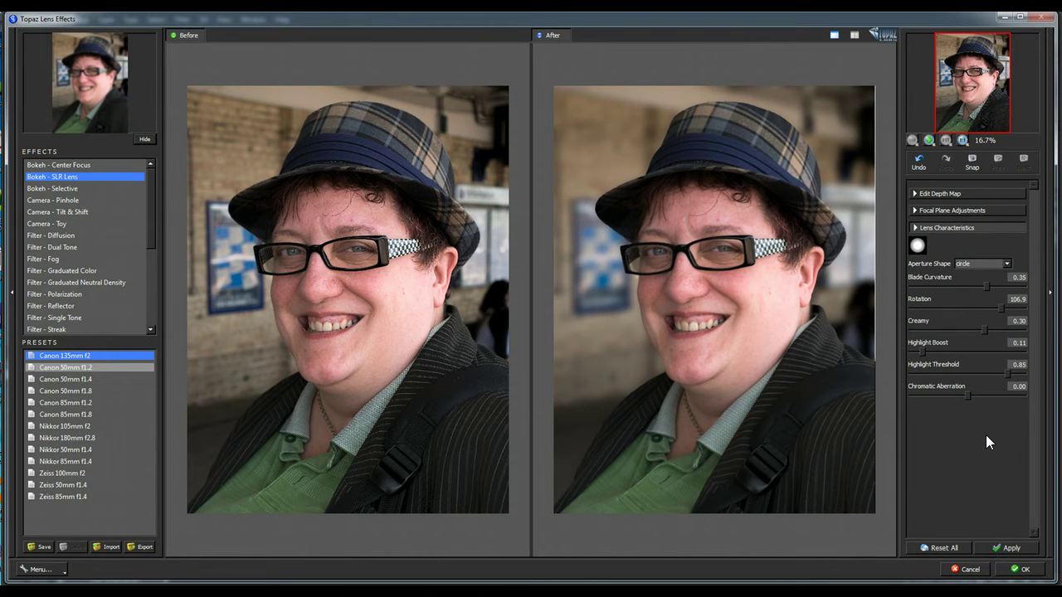
pyautogui.click(1026, 570)
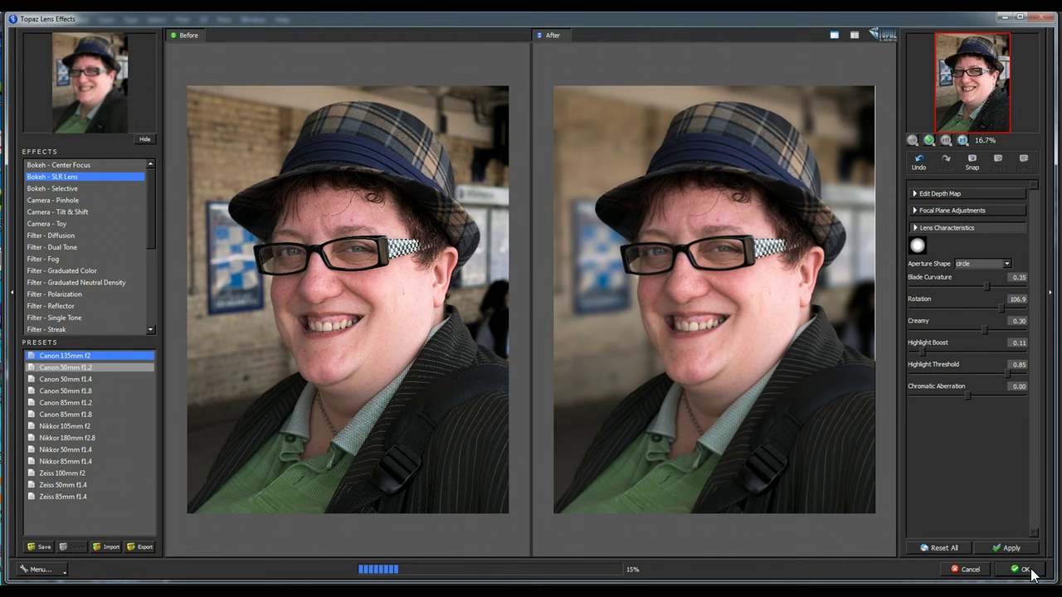
# - Let the render finish so Photoshop shows Background copy 3 with the bokeh applied
pyautogui.click(984, 512)
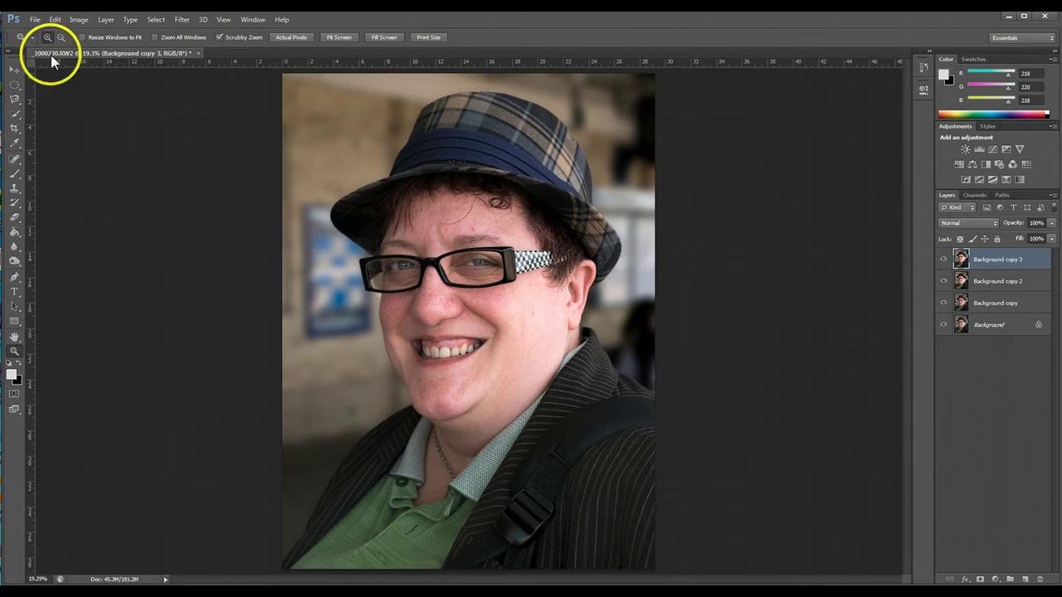
# - Open the Canadian Lady Demo mask TIFF from the Desktop
pyautogui.click(36, 20)
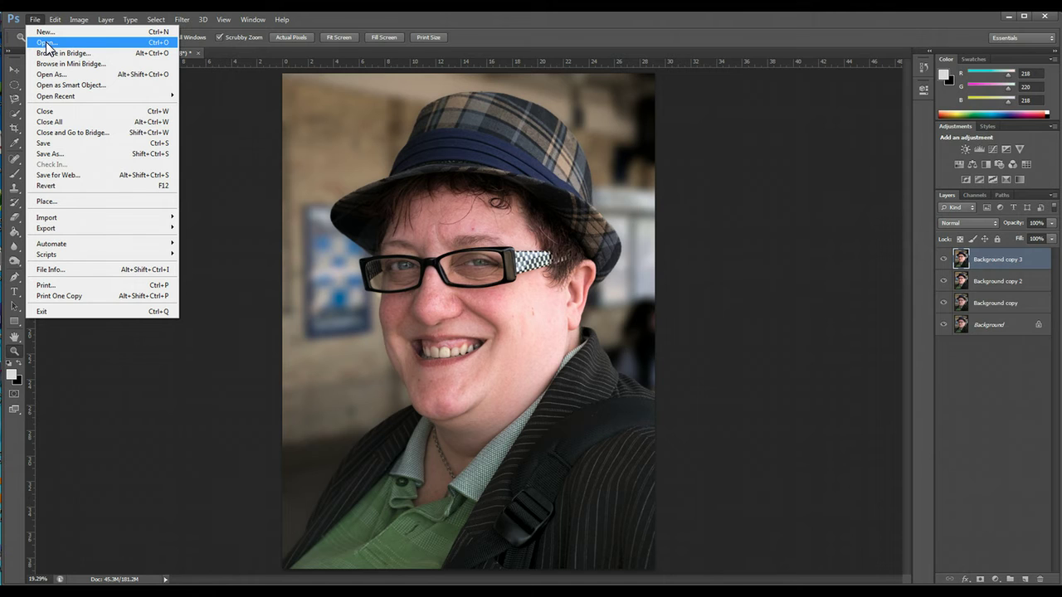
pyautogui.click(46, 43)
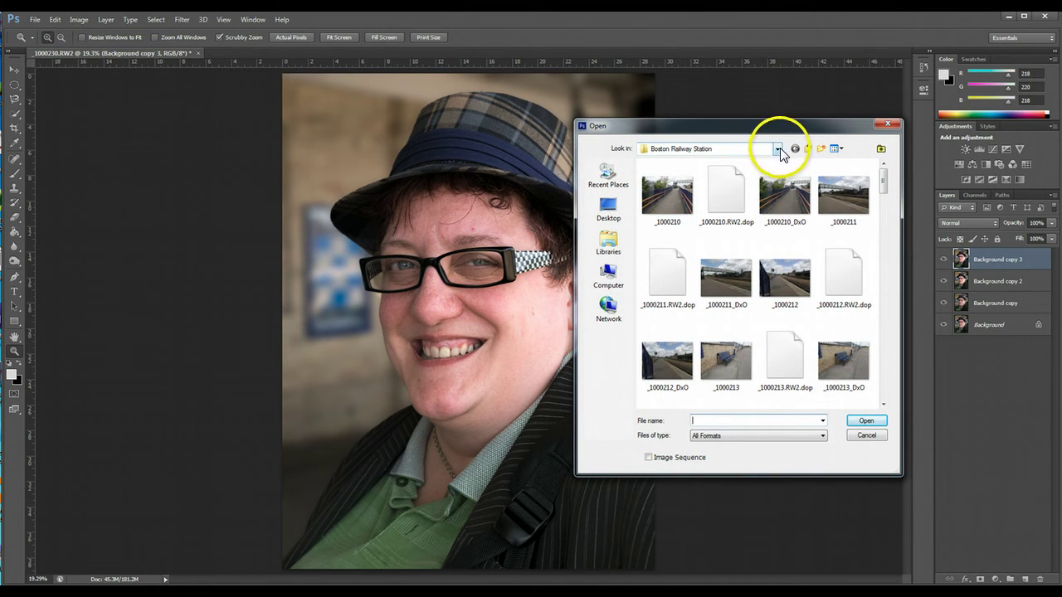
pyautogui.click(608, 209)
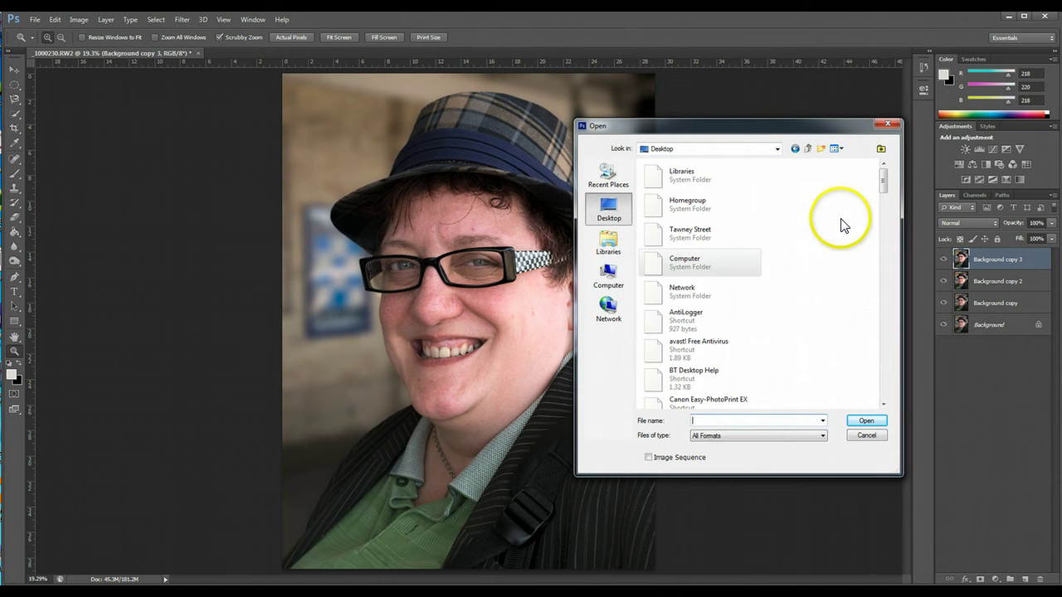
pyautogui.moveTo(879, 177); pyautogui.dragTo(877, 313)
pyautogui.click(728, 305)
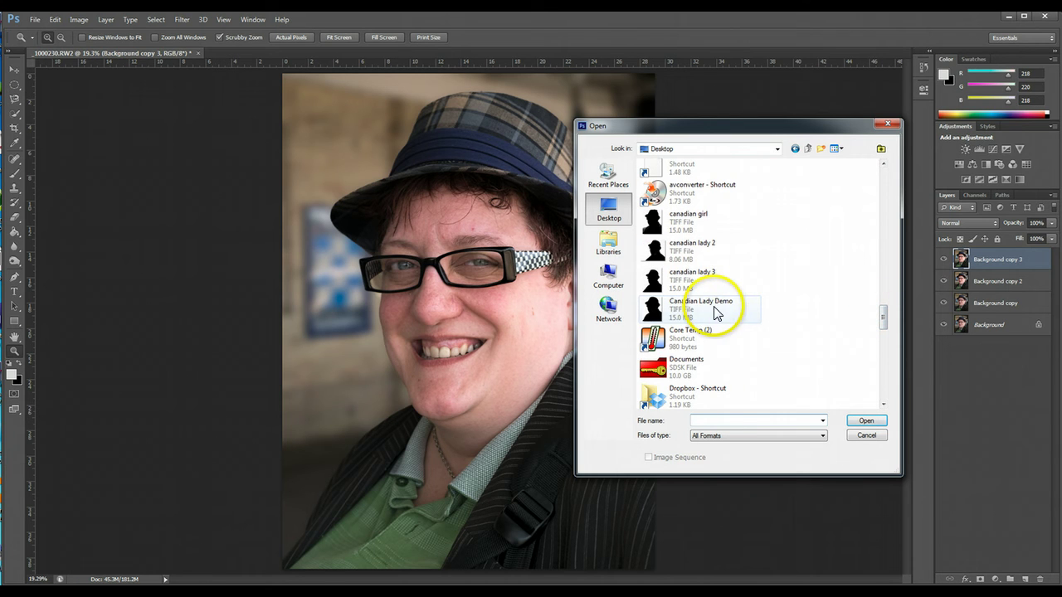
pyautogui.click(868, 421)
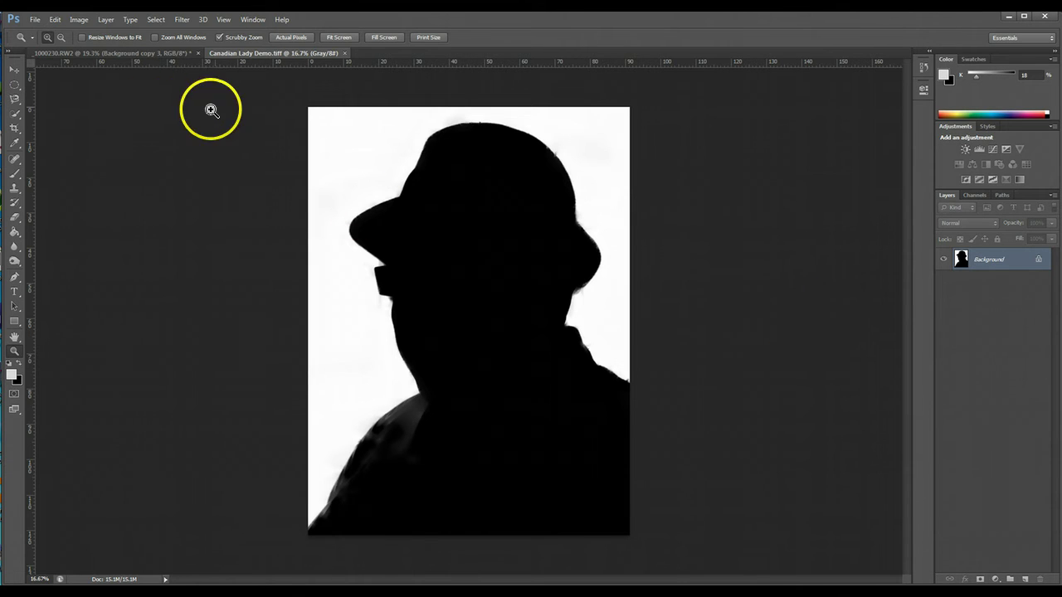
# - Select all of the mask, copy it, and return to the 1000230.RW2 portrait
pyautogui.click(156, 19)
pyautogui.click(178, 34)
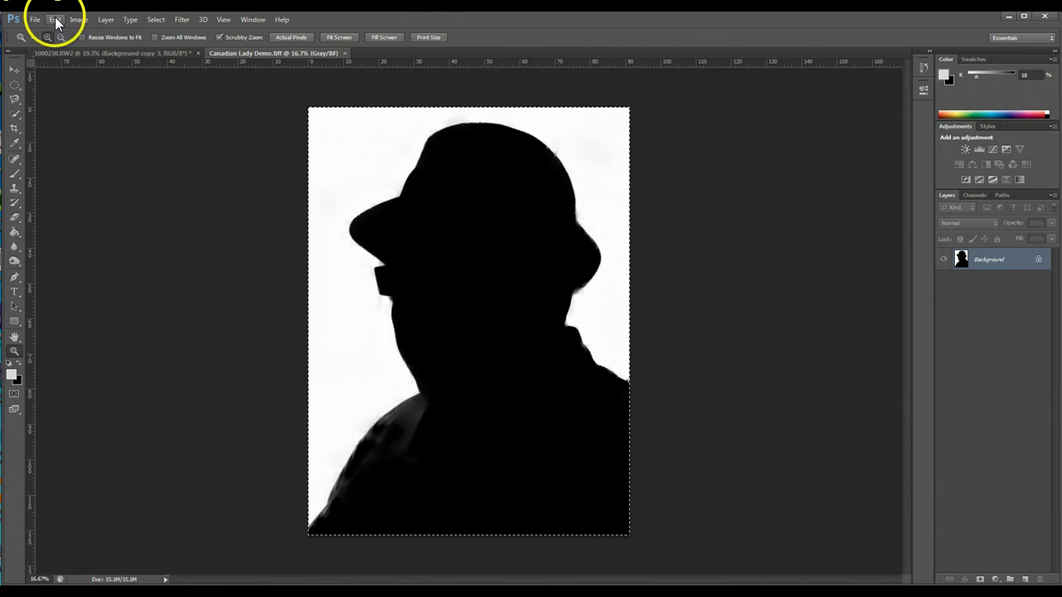
pyautogui.click(55, 19)
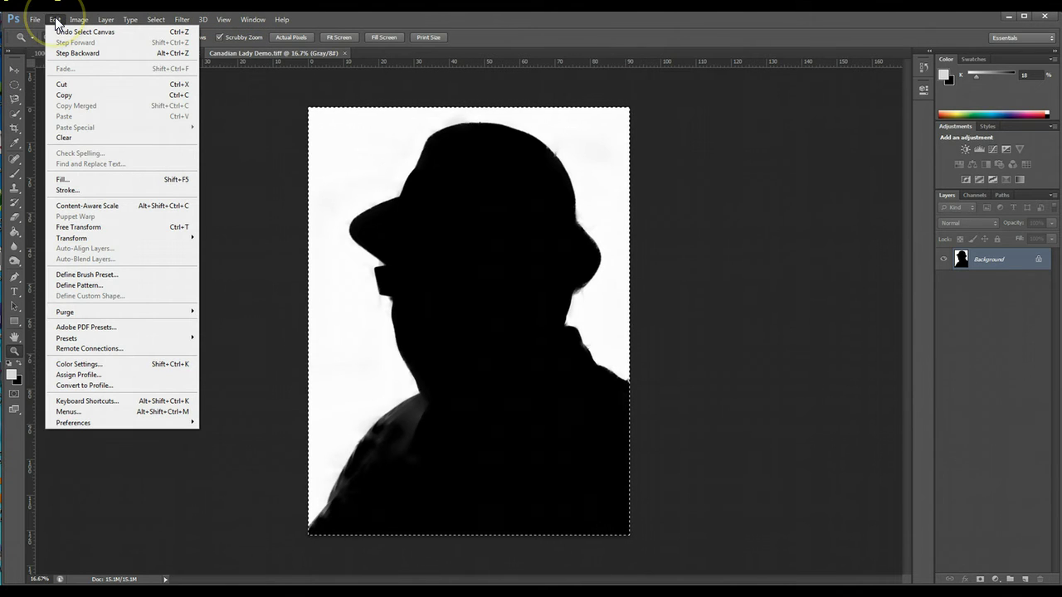
pyautogui.click(83, 95)
pyautogui.click(120, 55)
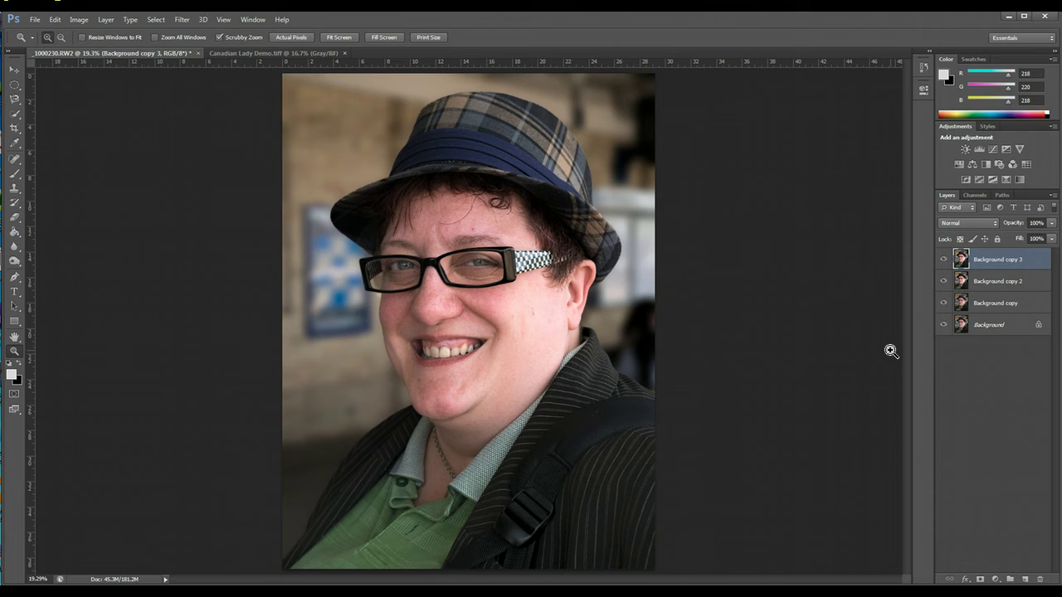
# - Add a Hue/Saturation adjustment layer and paste the copied silhouette into its mask
pyautogui.click(886, 351)
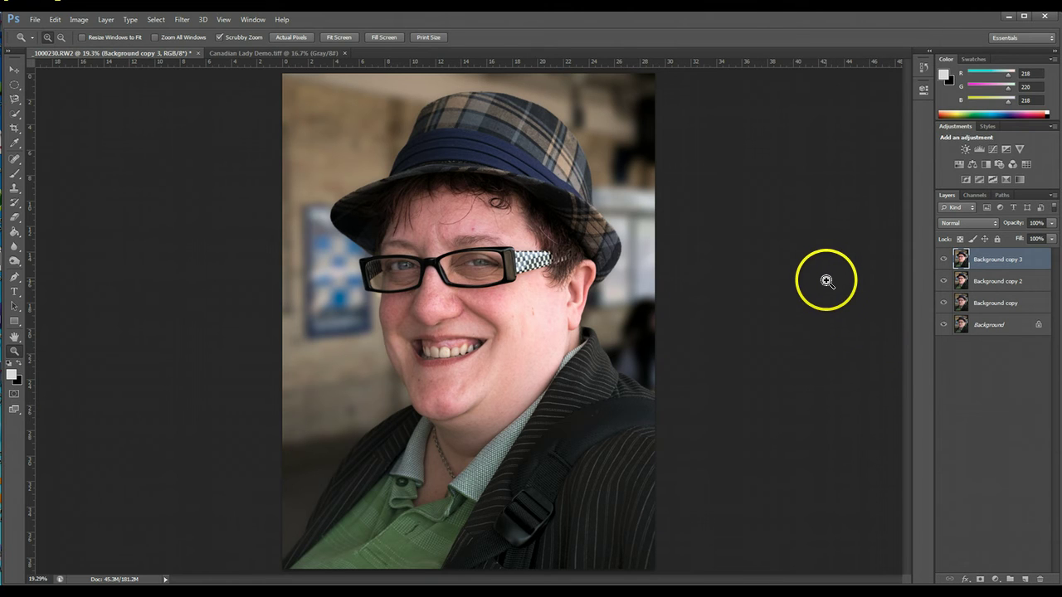
pyautogui.click(958, 164)
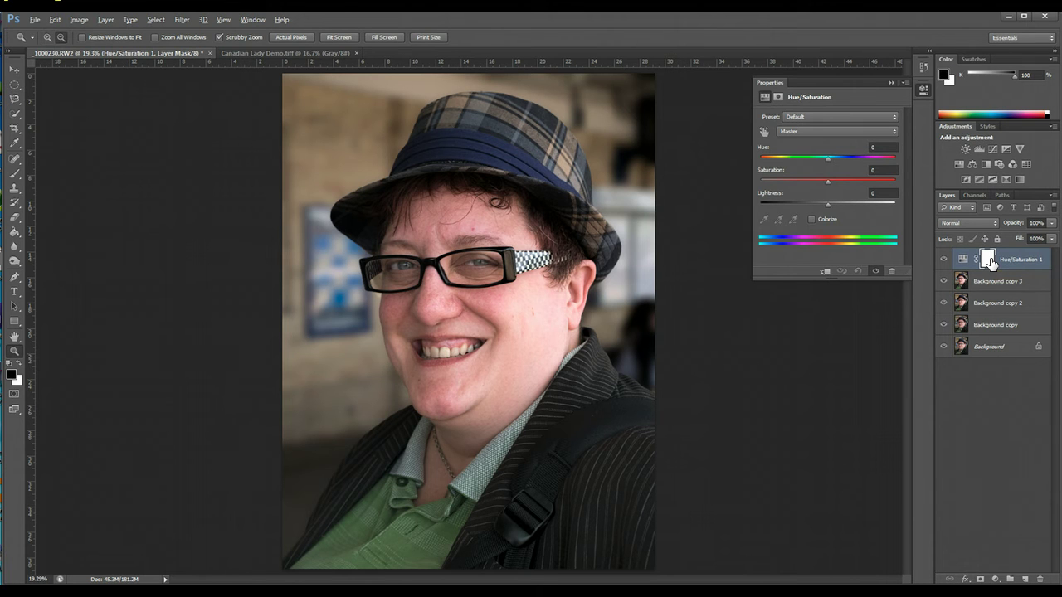
pyautogui.keyDown('alt'); pyautogui.click(989, 262); pyautogui.keyUp('alt')
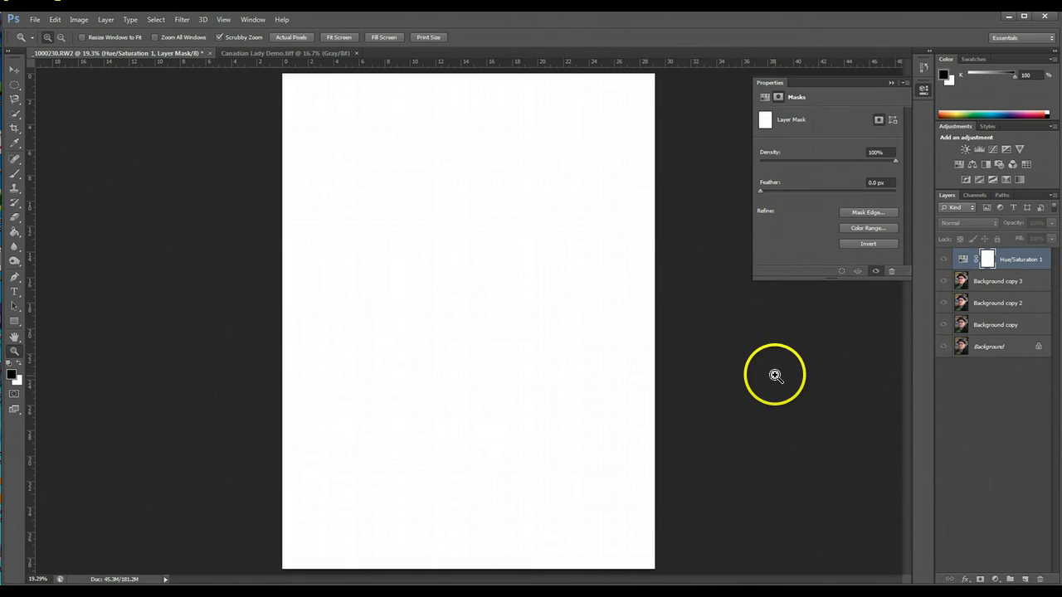
pyautogui.click(55, 21)
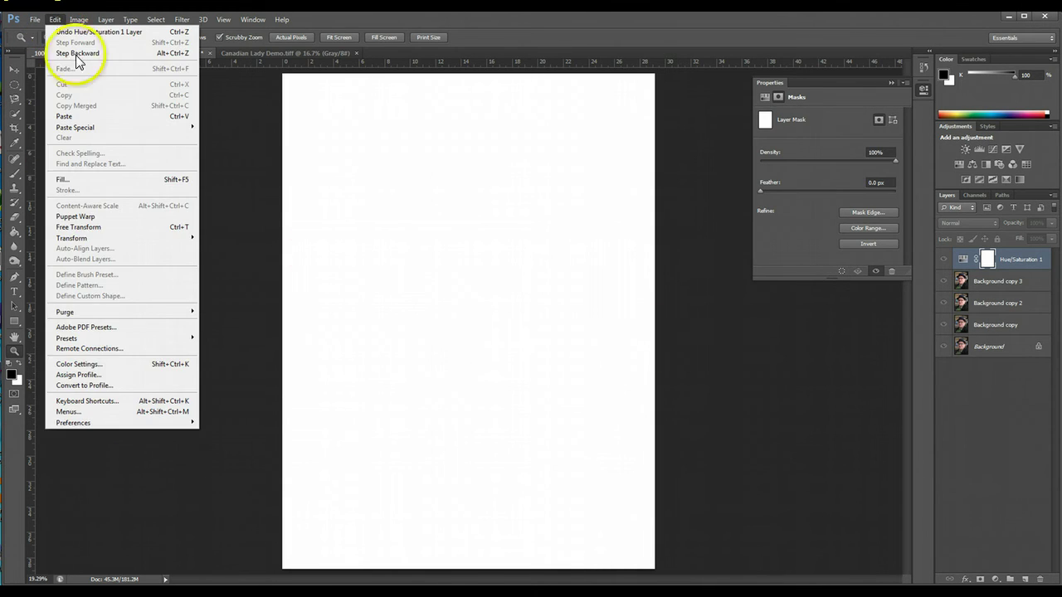
pyautogui.click(98, 116)
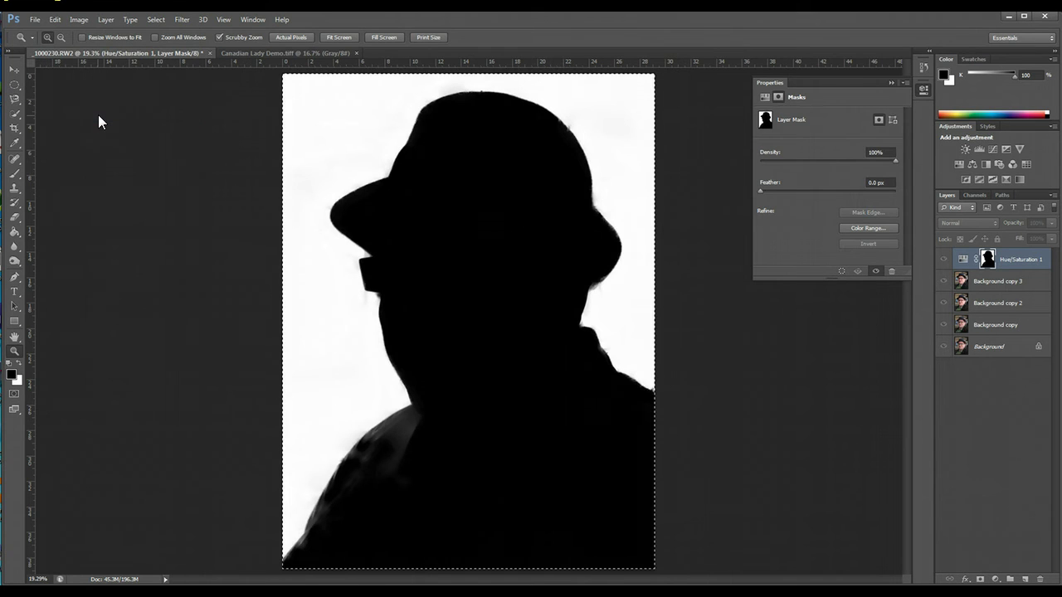
pyautogui.click(962, 260)
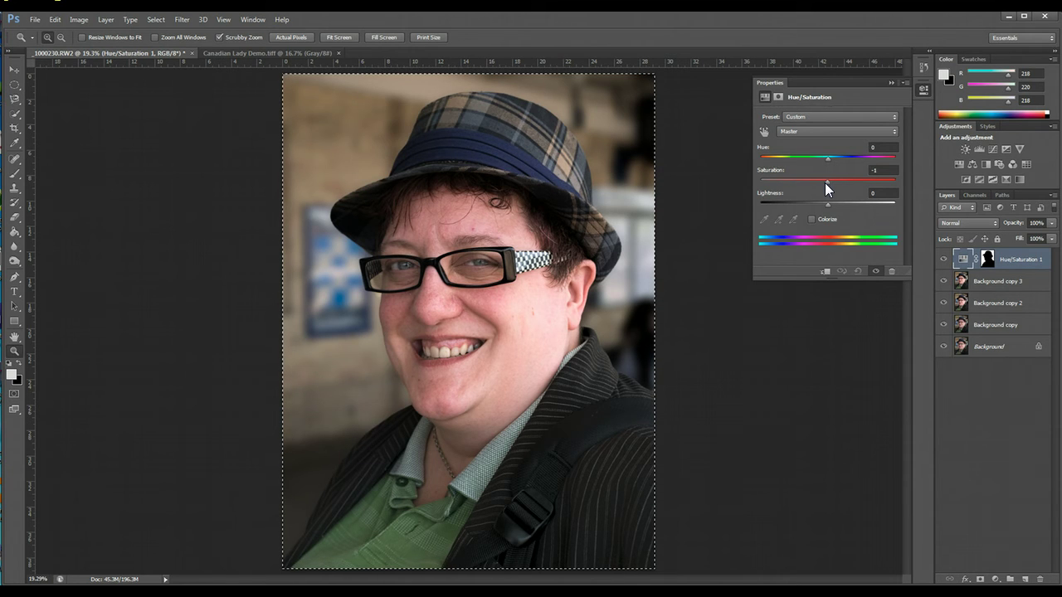
# - Lower the Hue/Saturation 1 Saturation to -71 so the background turns nearly grey
pyautogui.moveTo(822, 183); pyautogui.dragTo(793, 183)
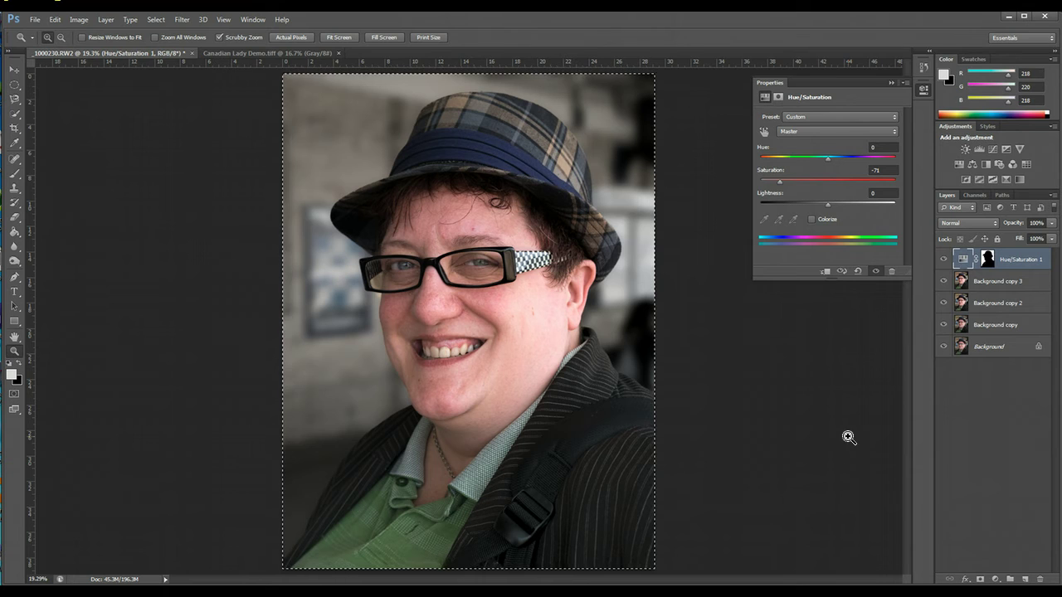
pyautogui.click(816, 432)
pyautogui.click(806, 432)
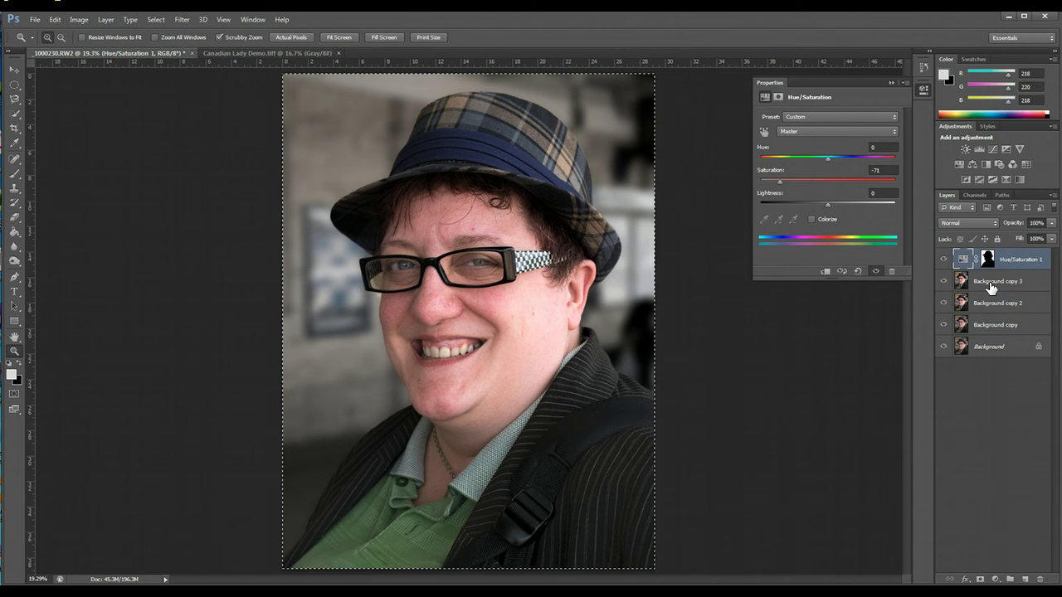
# - Merge Background copy 3 and the Hue/Saturation adjustment into one Hue/Saturation 1 layer
pyautogui.click(992, 288)
pyautogui.rightClick(991, 286)
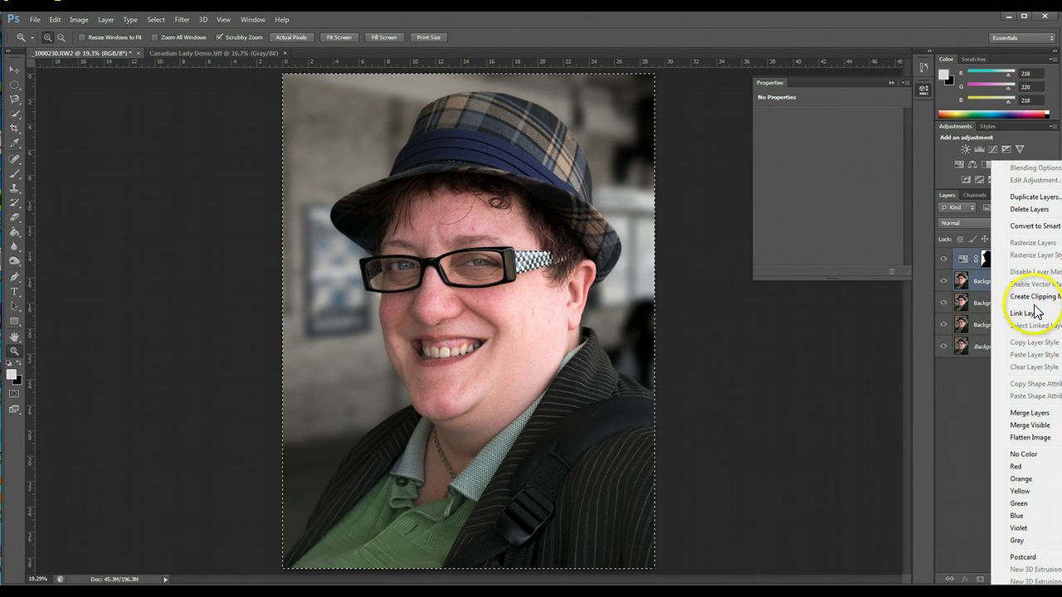
pyautogui.click(1033, 413)
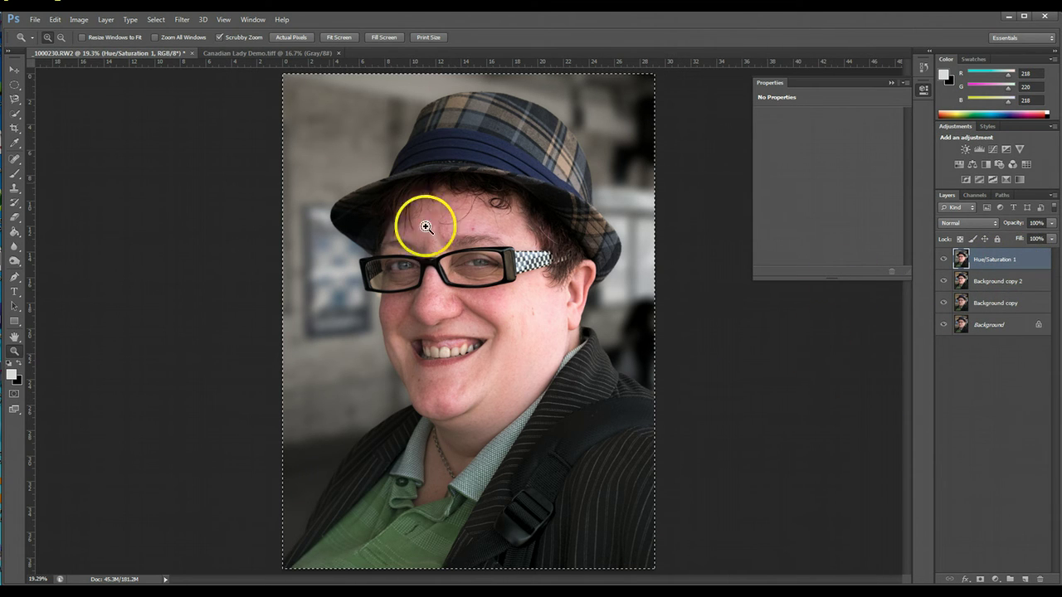
# - Toggle the Hue/Saturation 1 layer's visibility to compare the desaturated and original background
pyautogui.click(944, 260)
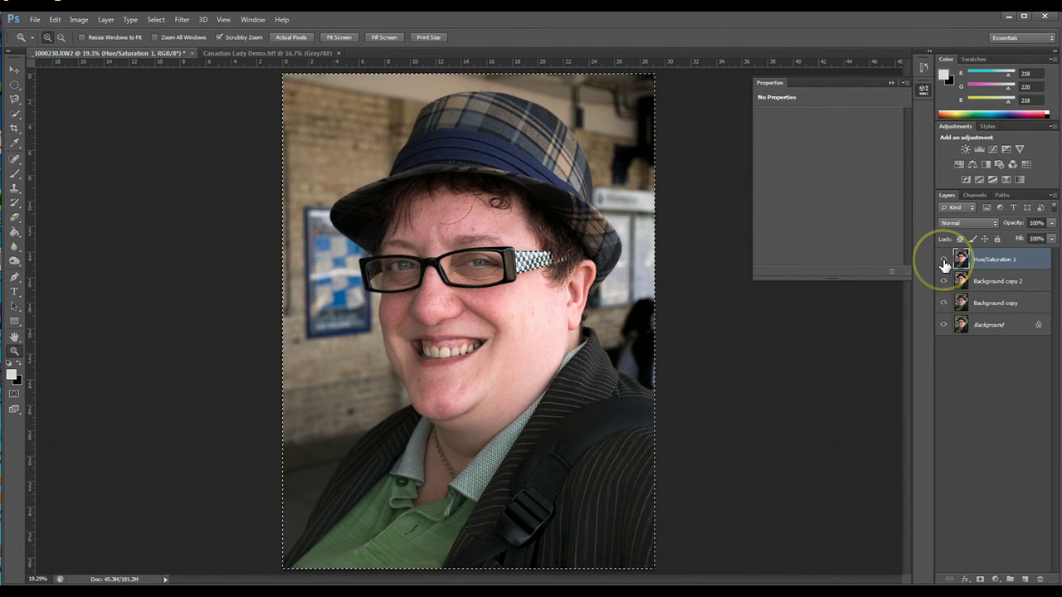
pyautogui.click(944, 260)
pyautogui.click(943, 260)
pyautogui.click(943, 260)
pyautogui.click(943, 262)
pyautogui.click(943, 261)
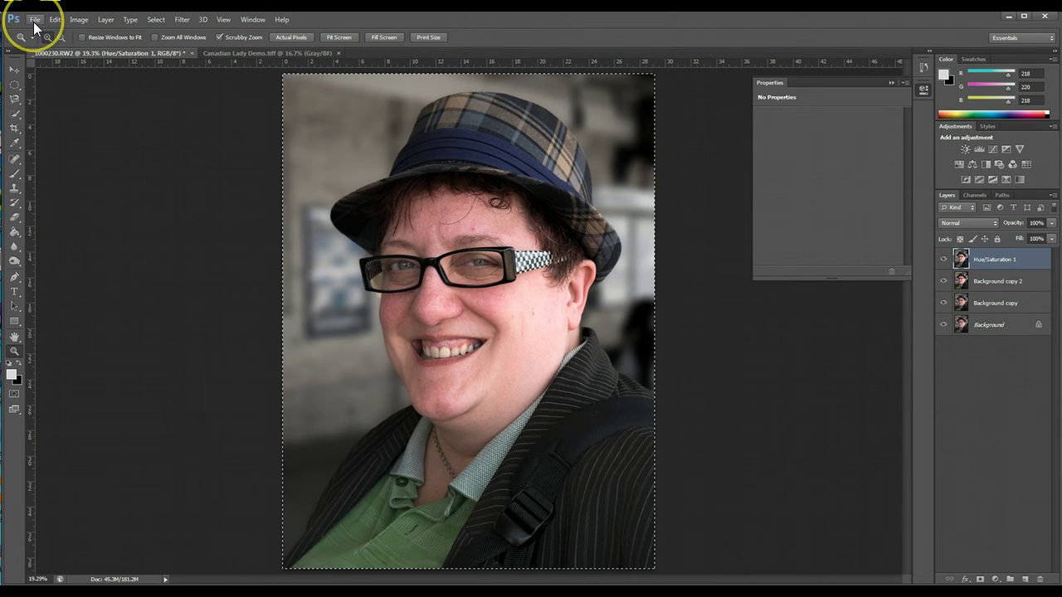
# - Duplicate the Hue/Saturation 1 layer as Hue/Saturation 1 copy
pyautogui.click(106, 19)
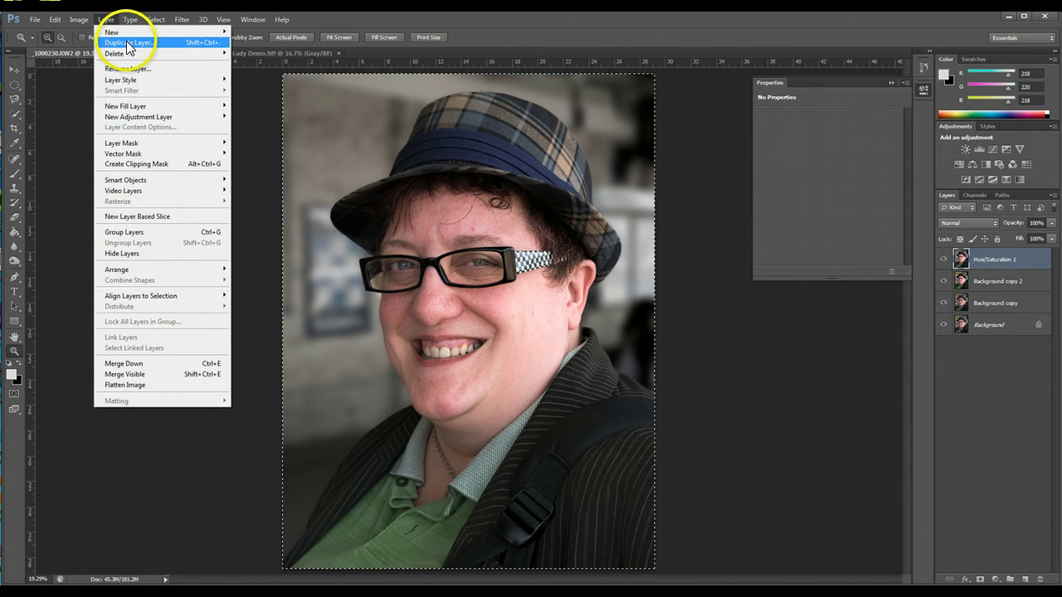
pyautogui.click(129, 48)
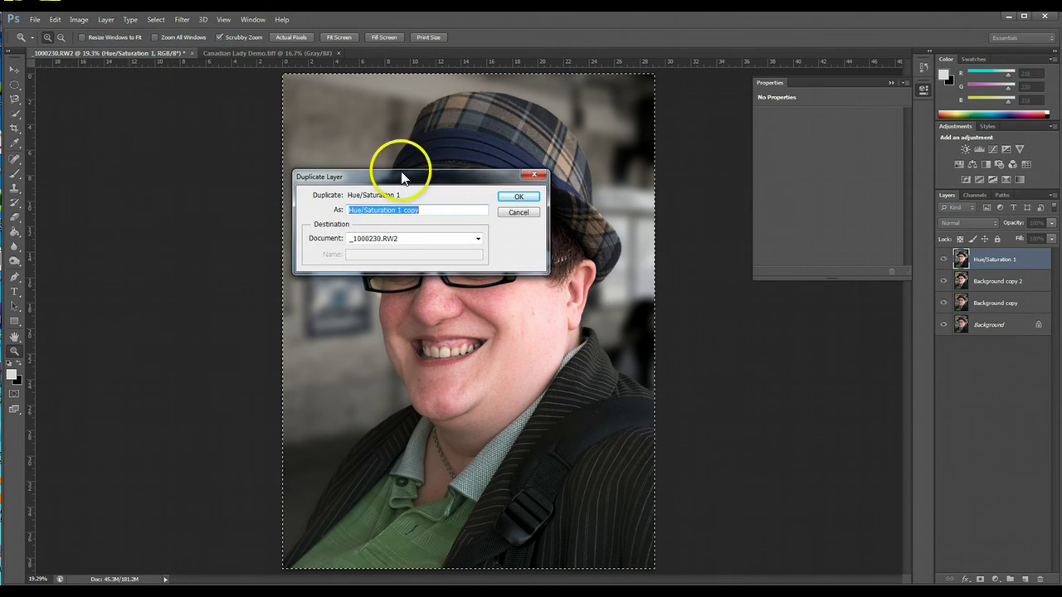
pyautogui.click(512, 198)
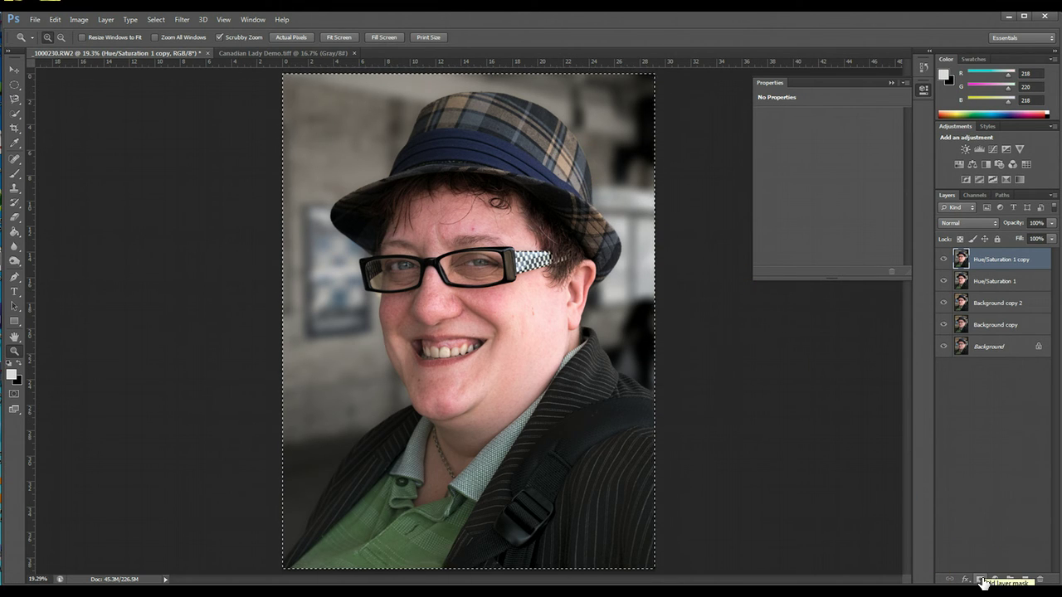
# - Add a layer mask to the copy and paste the subject's black silhouette into it
pyautogui.click(980, 581)
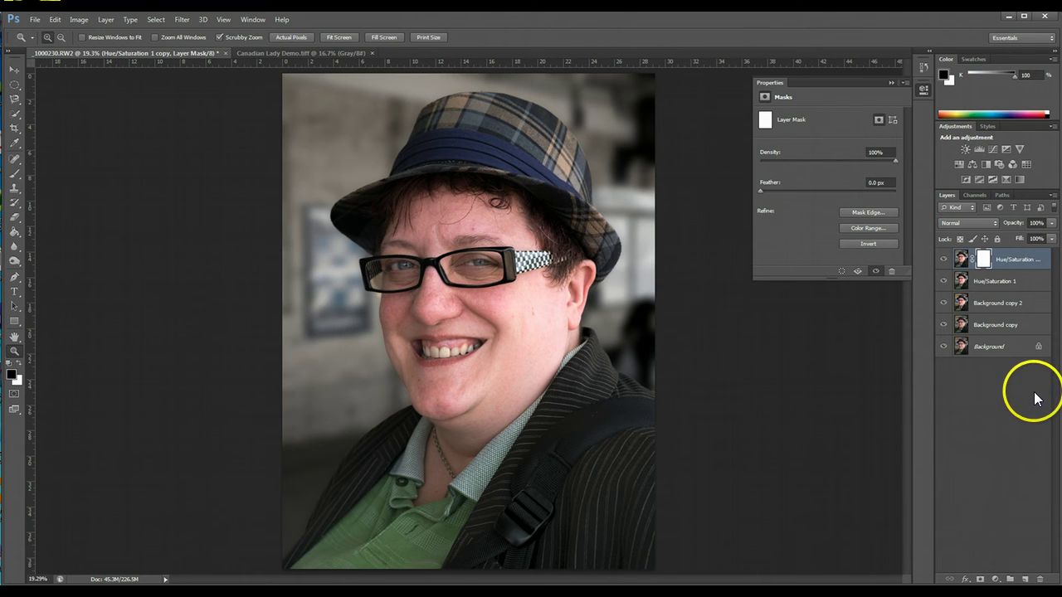
pyautogui.keyDown('alt'); pyautogui.click(983, 261); pyautogui.keyUp('alt')
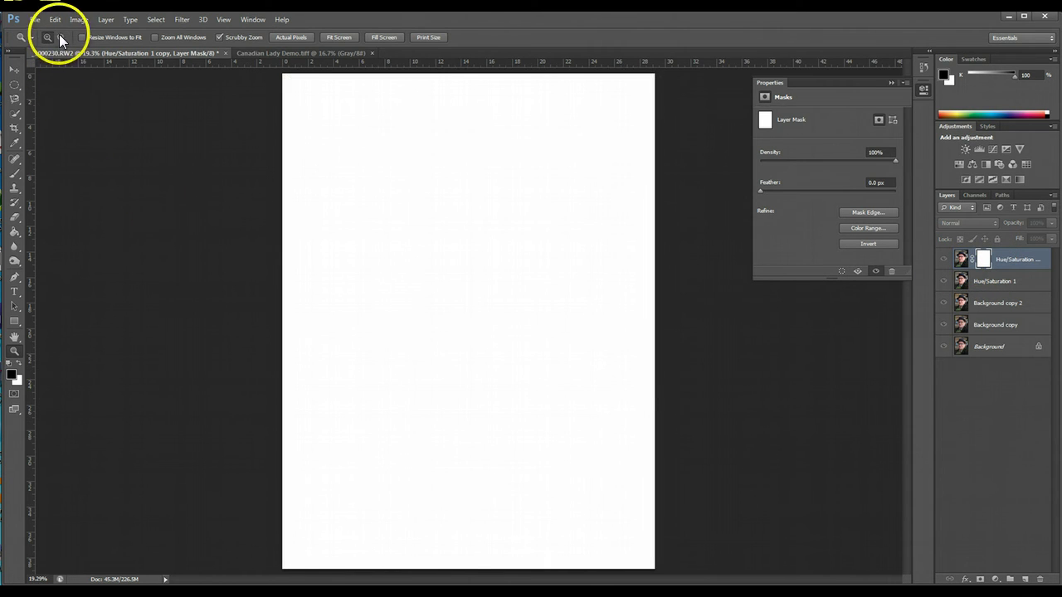
pyautogui.click(54, 19)
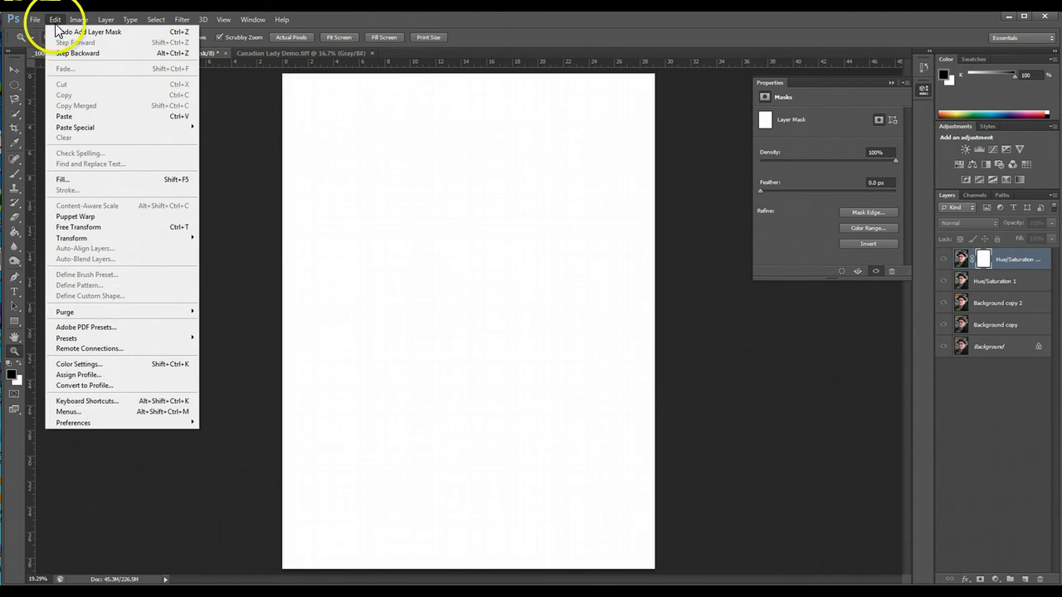
pyautogui.click(98, 117)
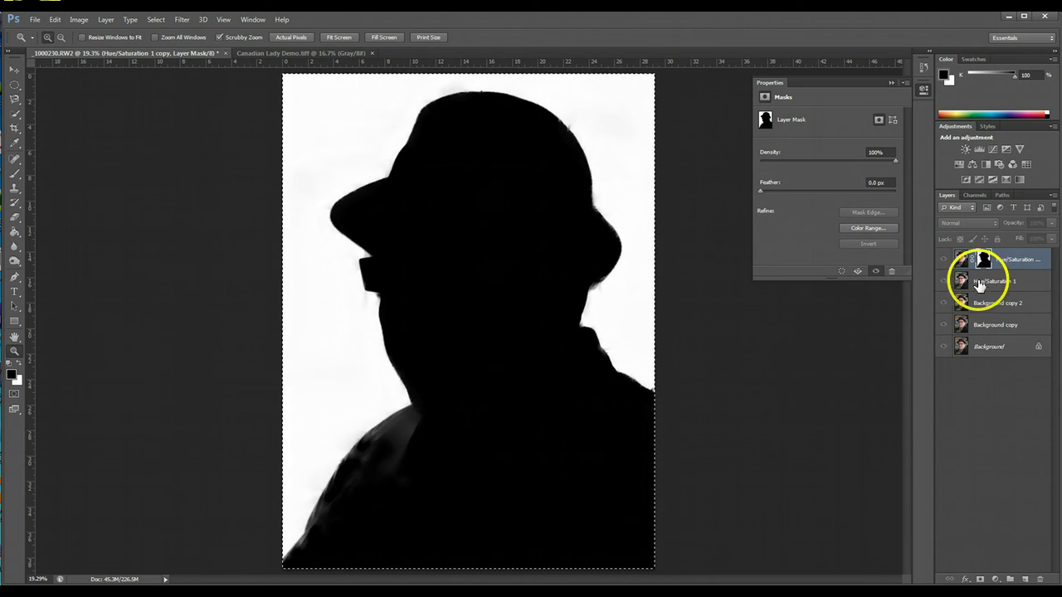
pyautogui.click(962, 259)
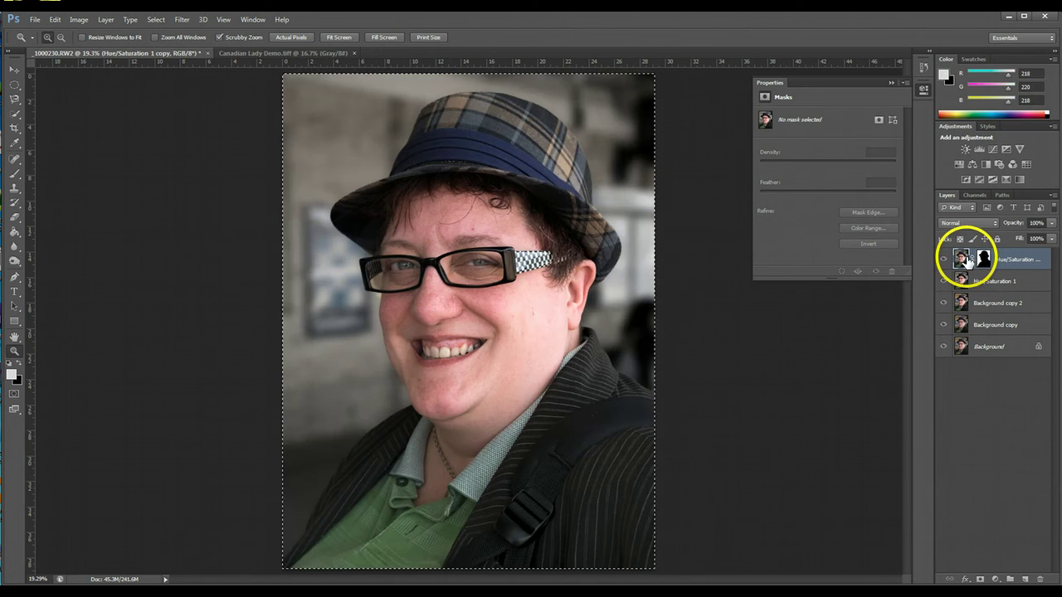
# - Show the Filter menu's Topaz Labs submenu
pyautogui.click(182, 21)
pyautogui.moveTo(274, 357)
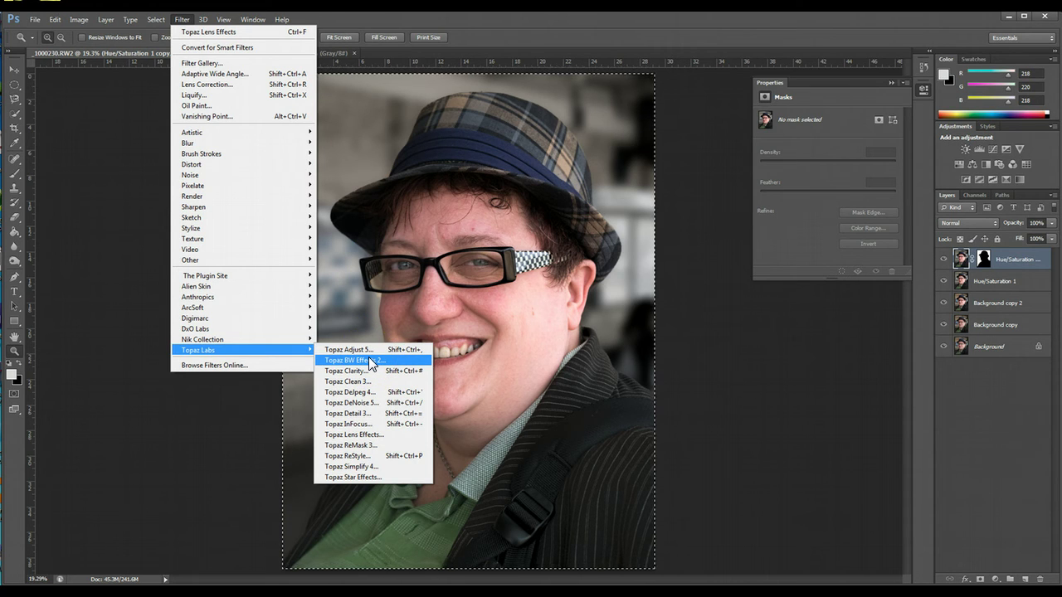
# - Apply a warm, faded Topaz ReStyle look to the Hue/Saturation 1 copy layer
pyautogui.click(398, 455)
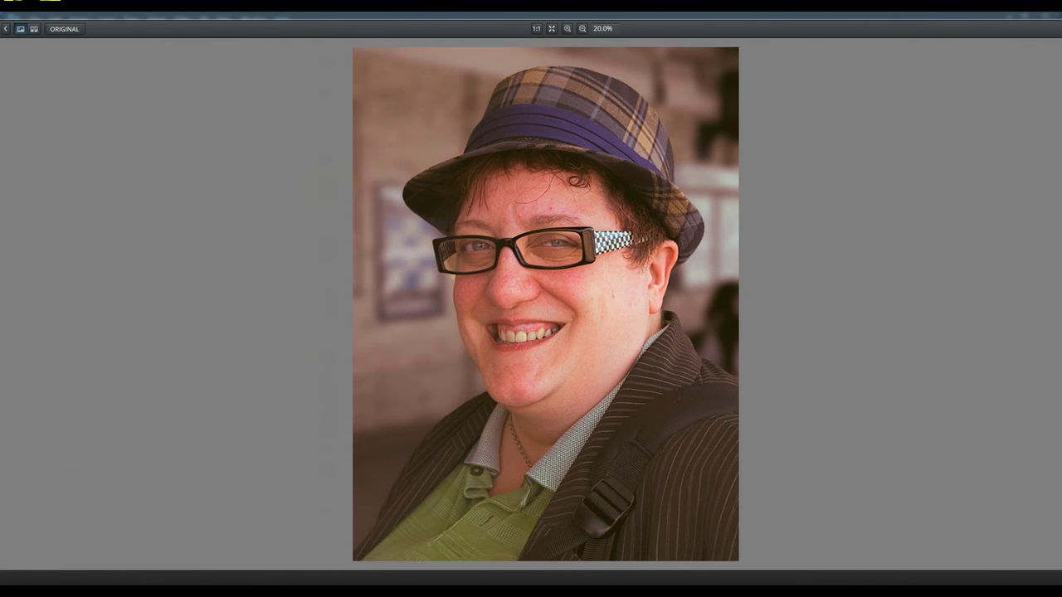
pyautogui.moveTo(28, 339)
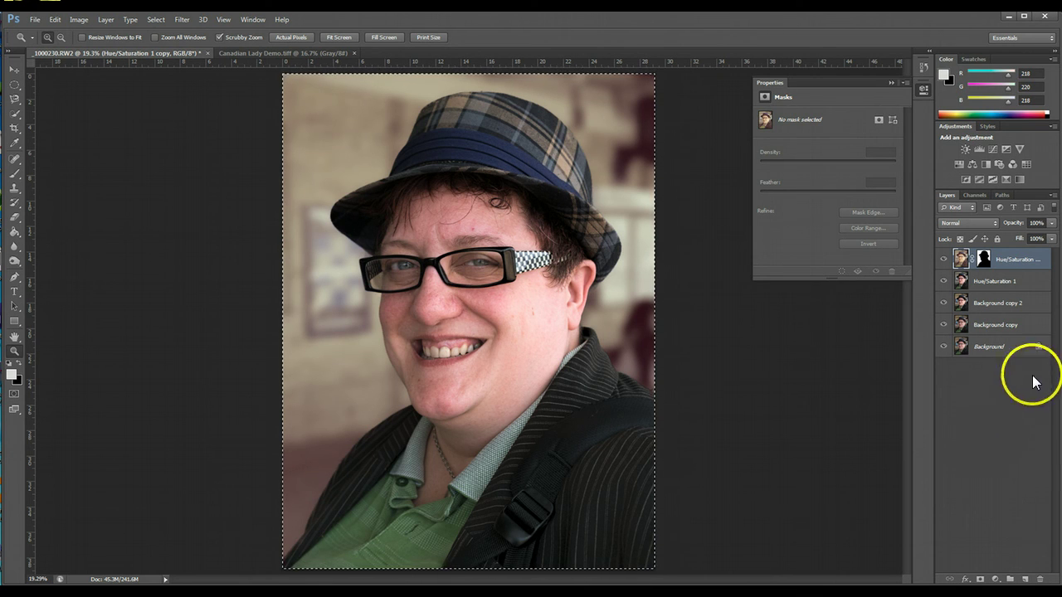
# - Apply the copy's layer mask, then merge Hue/Saturation 1 into Hue/Saturation 1 copy
pyautogui.rightClick(984, 260)
pyautogui.click(1034, 301)
pyautogui.keyDown('shift'); pyautogui.click(990, 287); pyautogui.keyUp('shift')
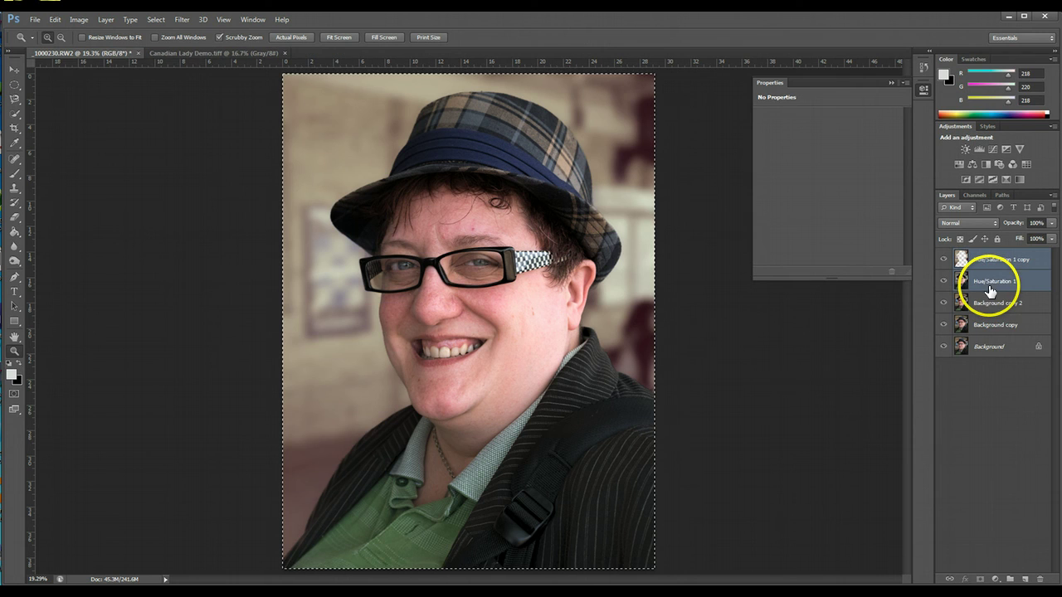
pyautogui.rightClick(989, 290)
pyautogui.click(1047, 414)
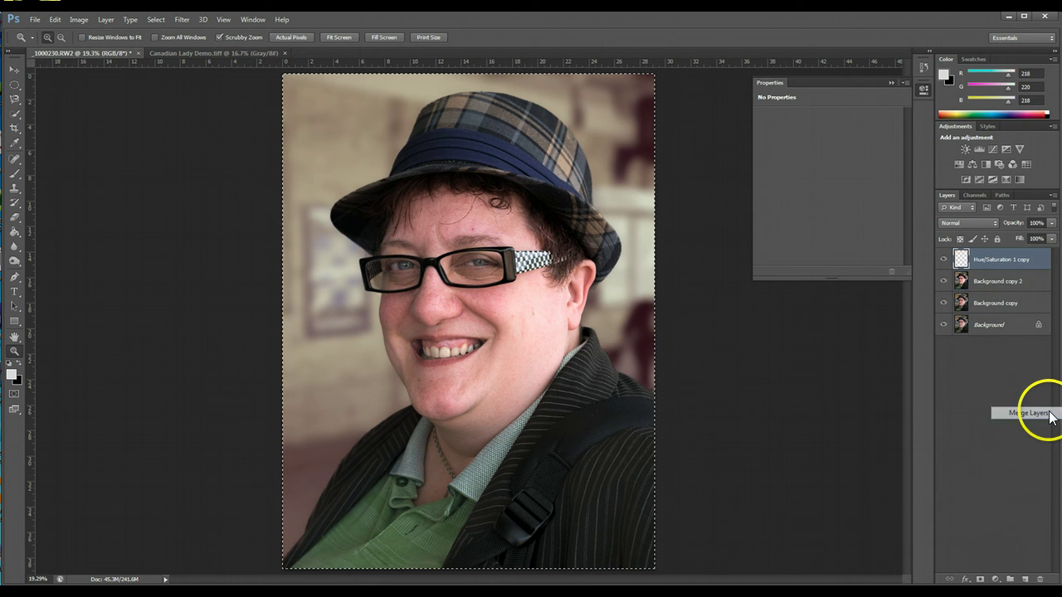
# - Toggle the merged restyled layer's visibility to compare before and after
pyautogui.click(944, 260)
pyautogui.click(944, 260)
pyautogui.click(944, 260)
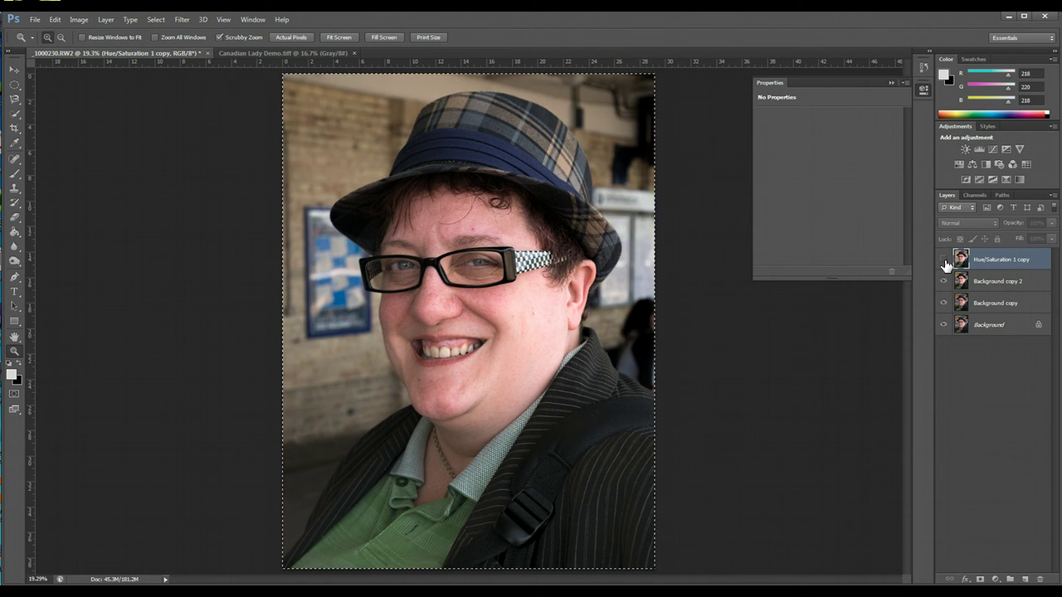
pyautogui.click(944, 261)
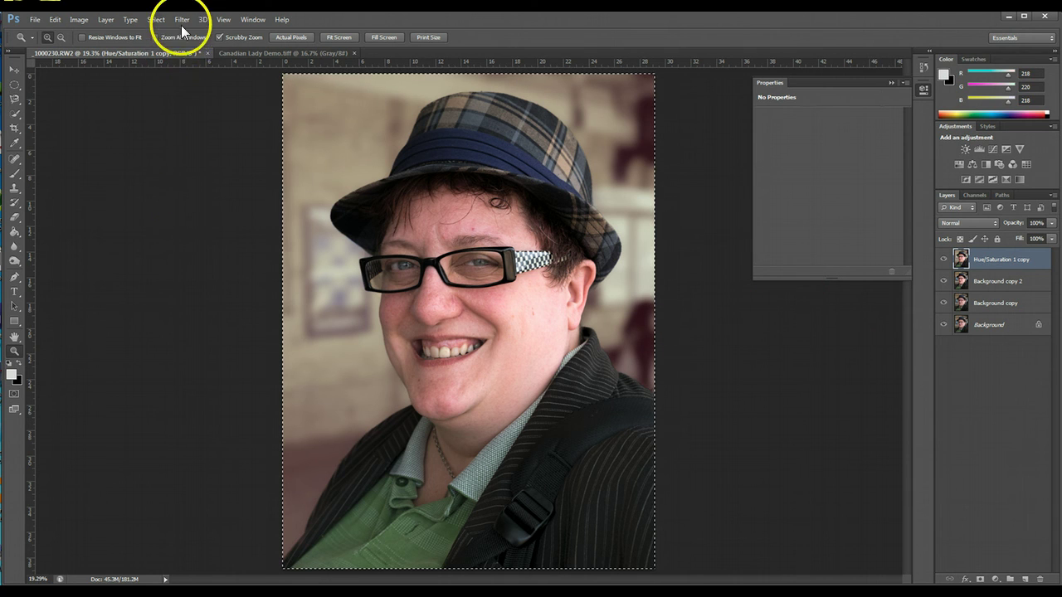
pyautogui.click(181, 19)
pyautogui.moveTo(283, 352)
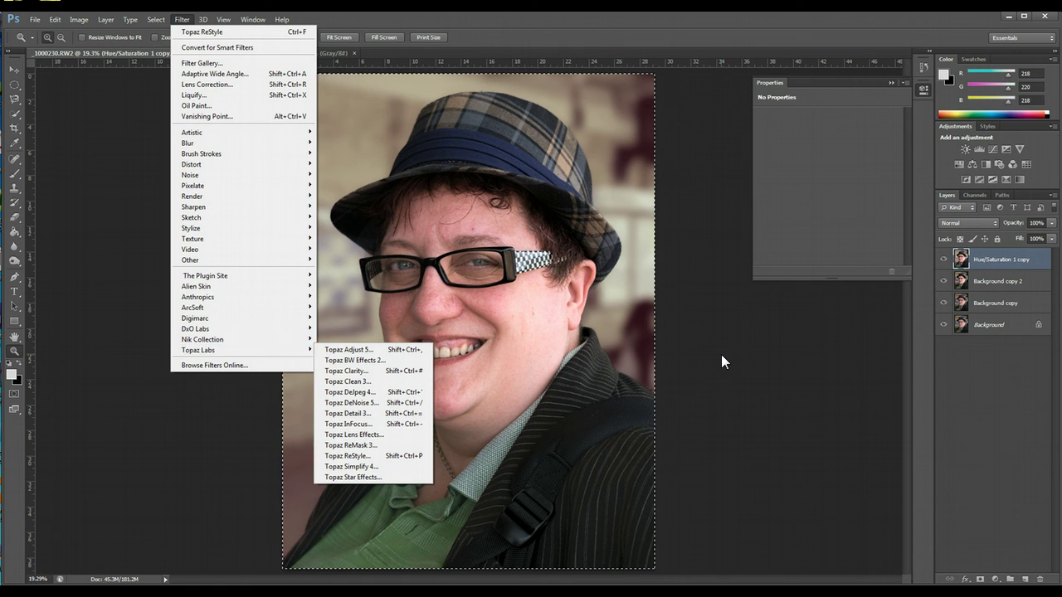
pyautogui.press('Escape')
pyautogui.click(716, 330)
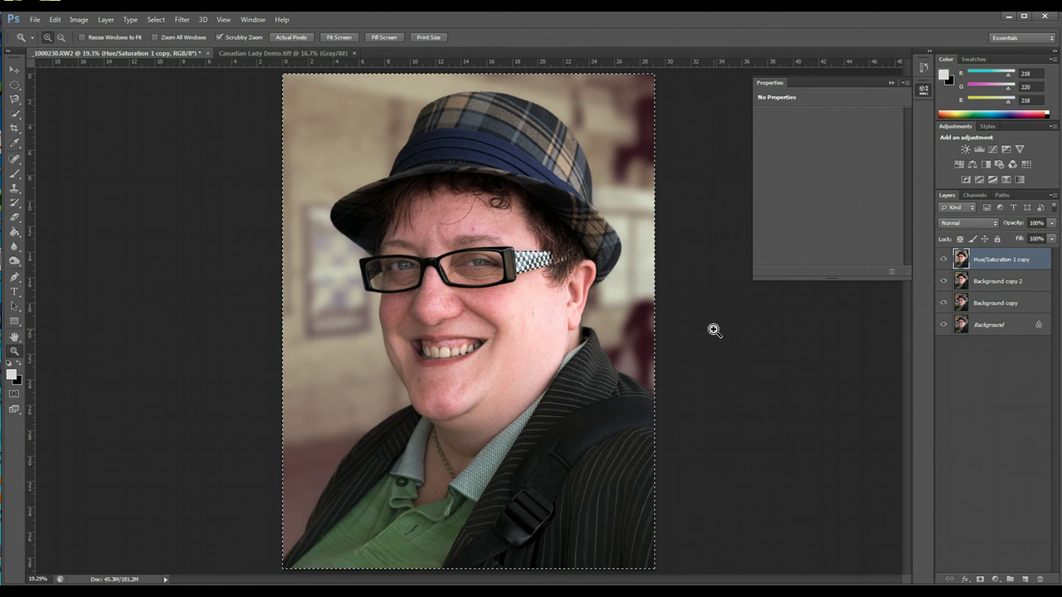